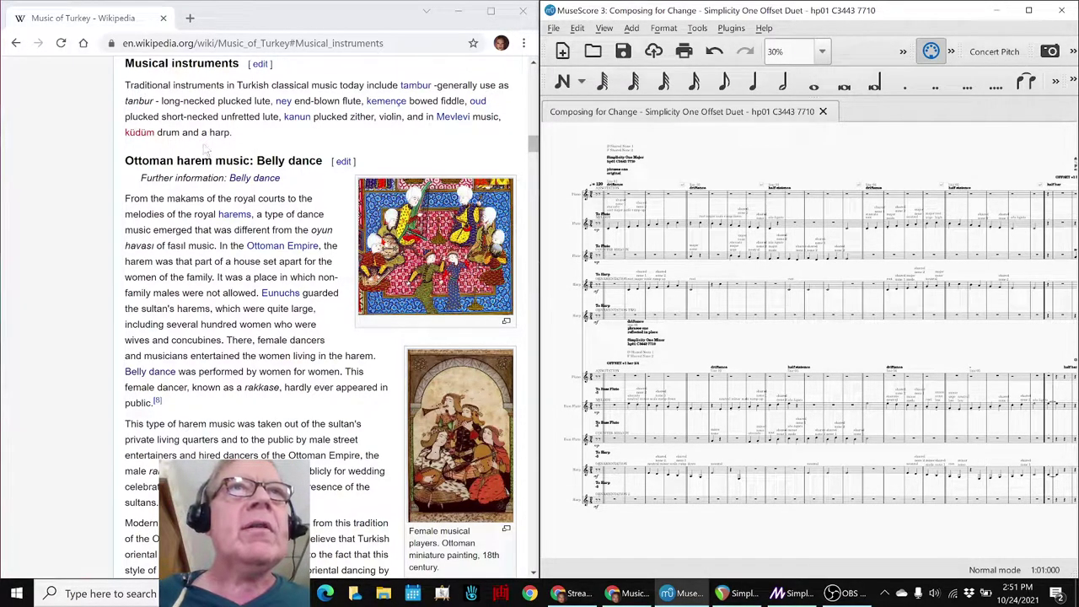
- Highlight the words 'flute' and 'harp' in the Wikipedia article
click(346, 100)
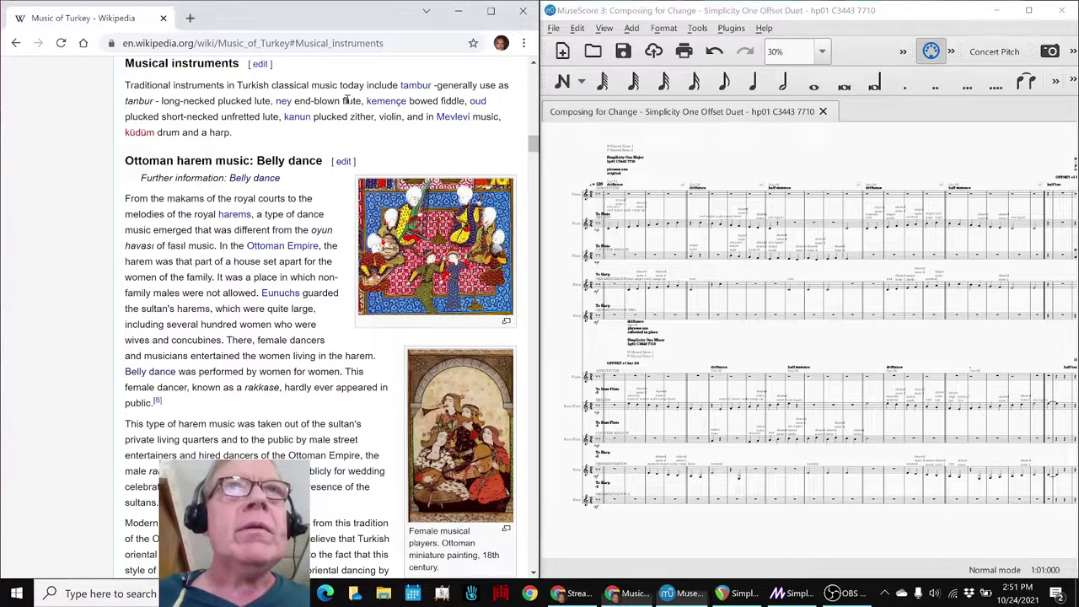
double_click(349, 100)
double_click(217, 132)
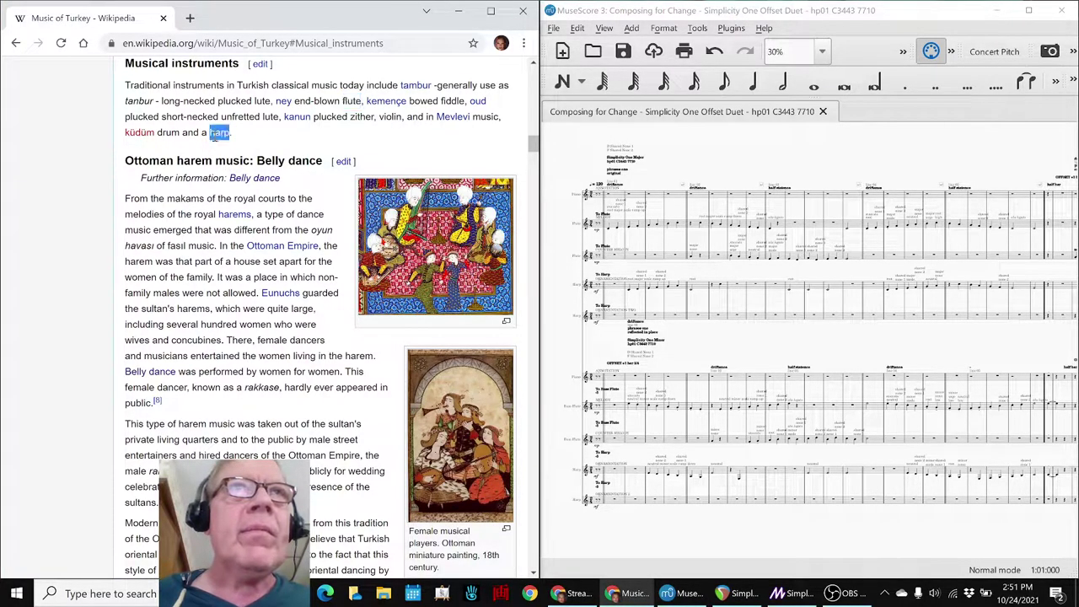
- Play the flute and harp duet in MuseScore, stop it, and jump back to the first rest
click(675, 155)
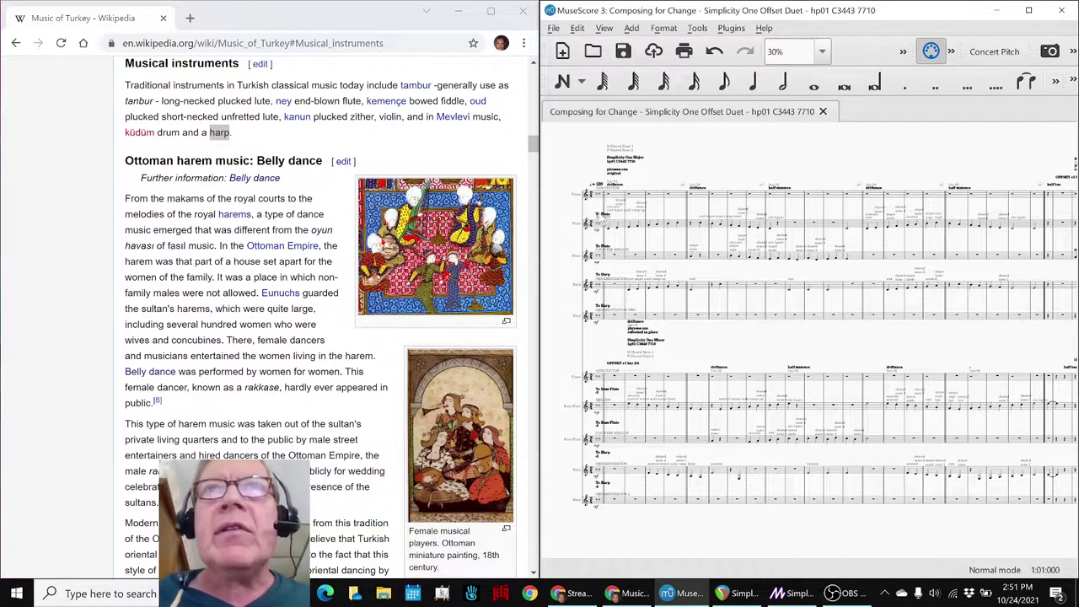
click(599, 218)
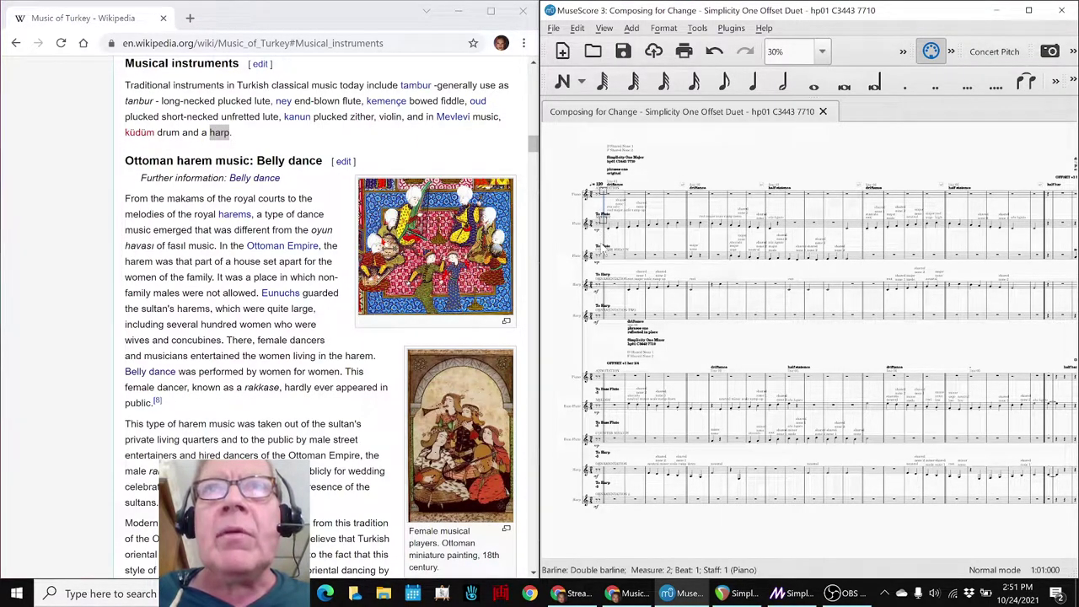
click(565, 246)
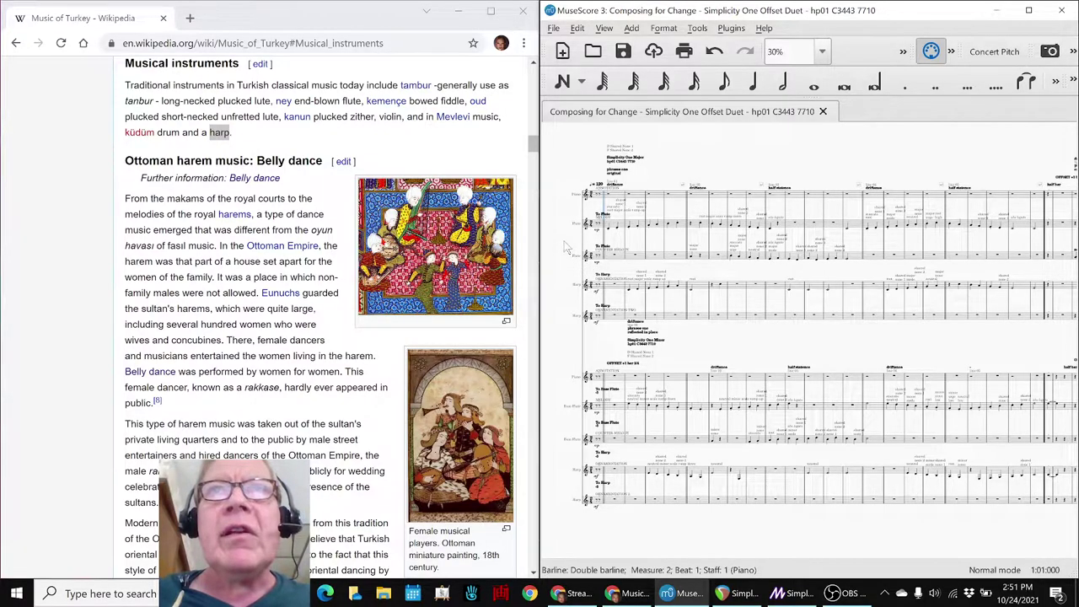
key(space)
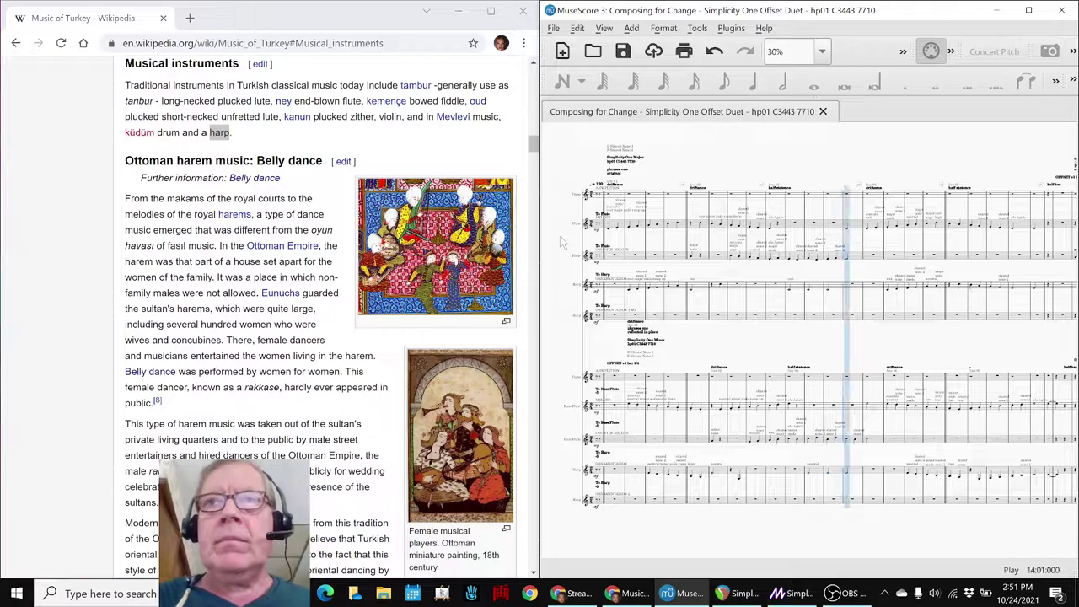
key(space)
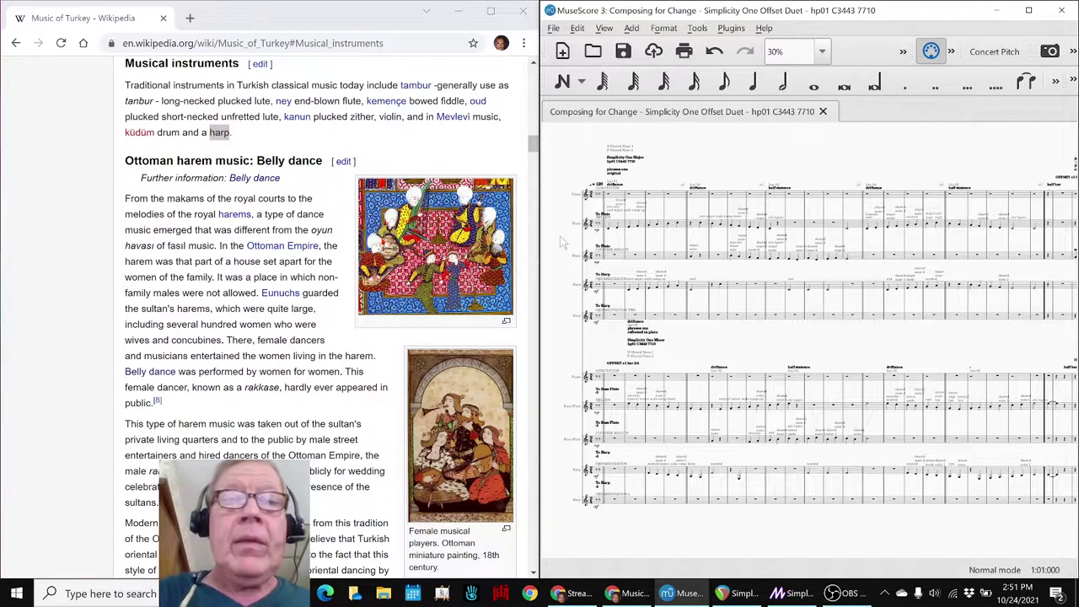
key(ctrl+Home)
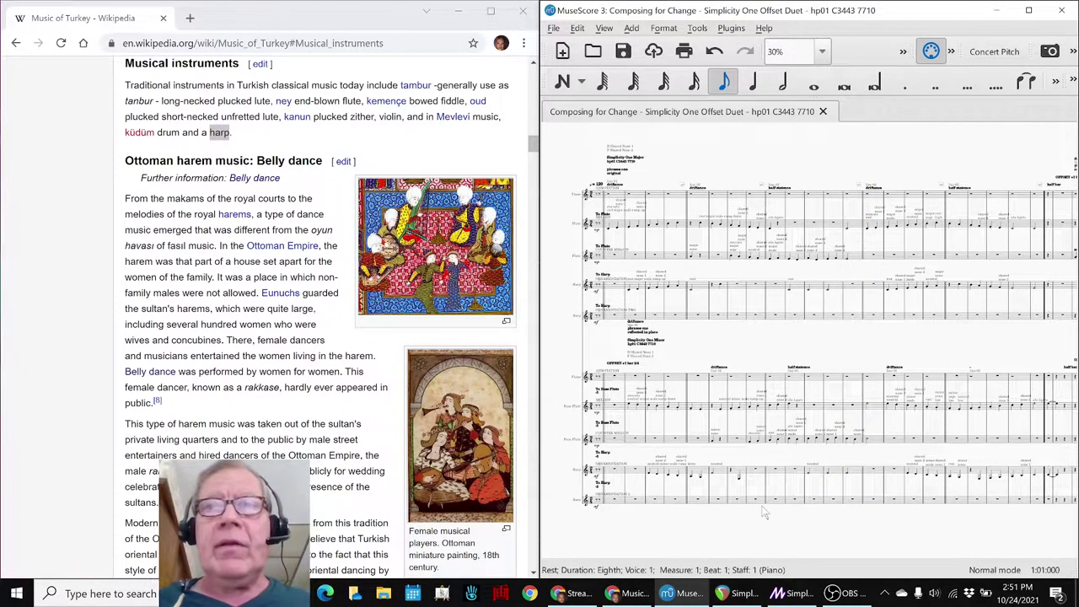
- Check the OBS stream information, then hide OBS and the Wikipedia article to reveal the Stream Log
click(835, 593)
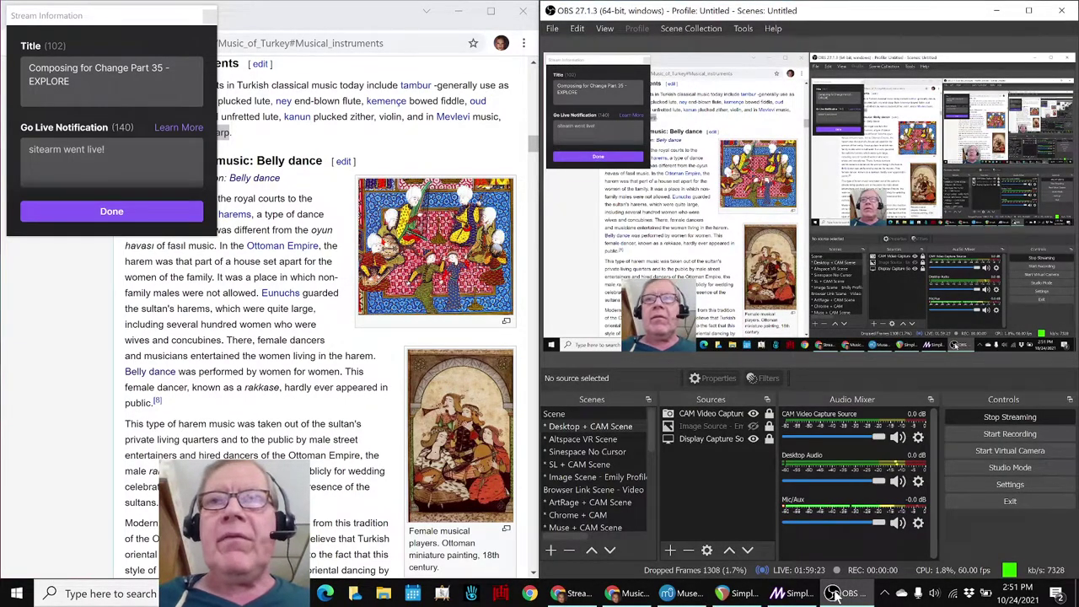
click(834, 593)
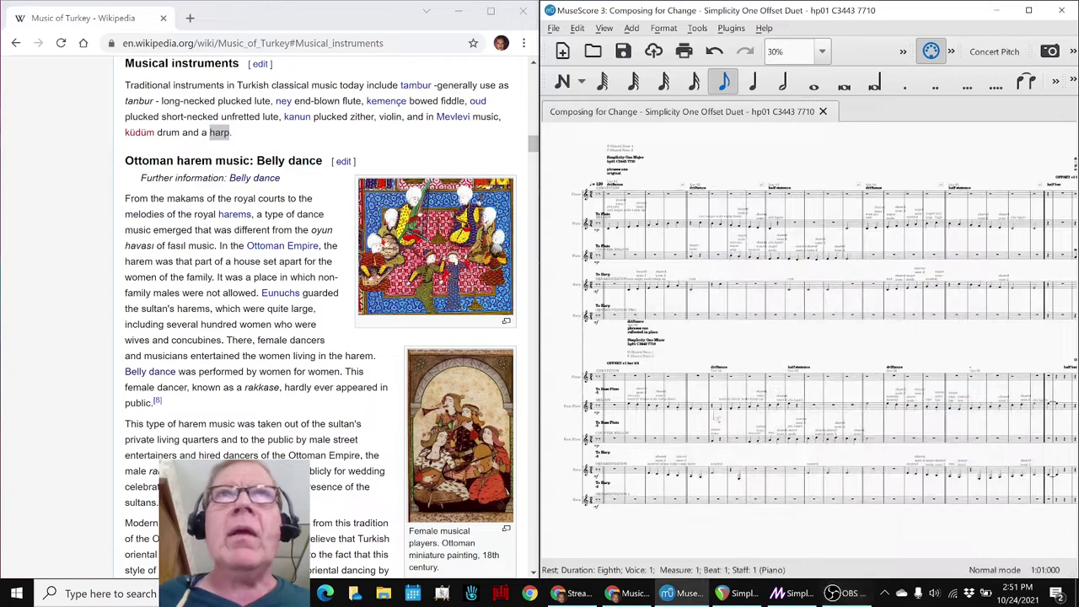
click(458, 11)
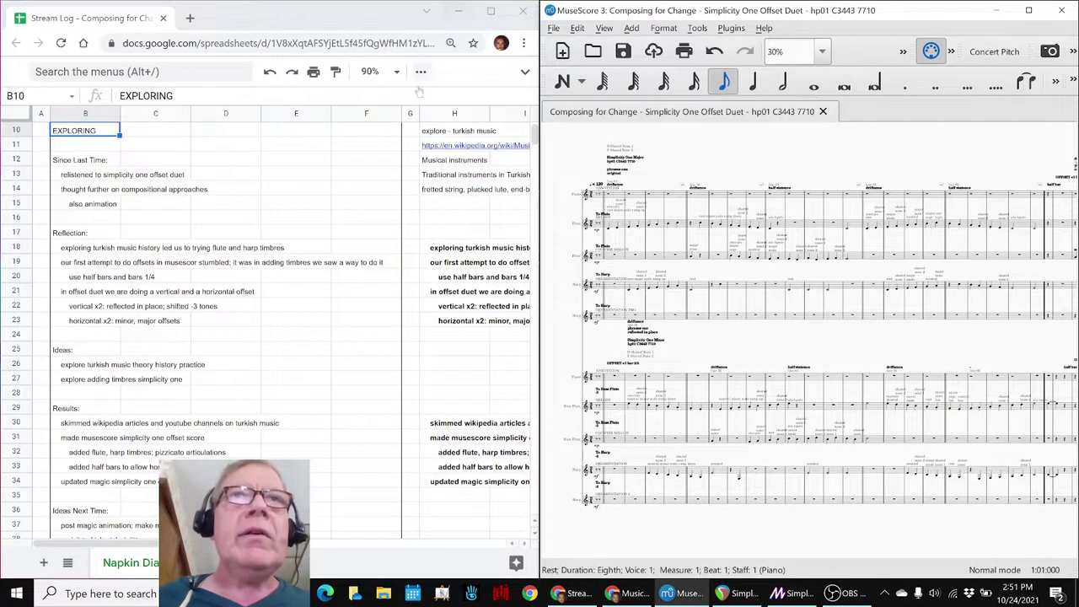
- Review the flute-and-harp timbre note in cell H18, then bring up the REAPER Simplicity One MinorMajorFull project
click(435, 253)
key(Right)
key(Right)
key(Right)
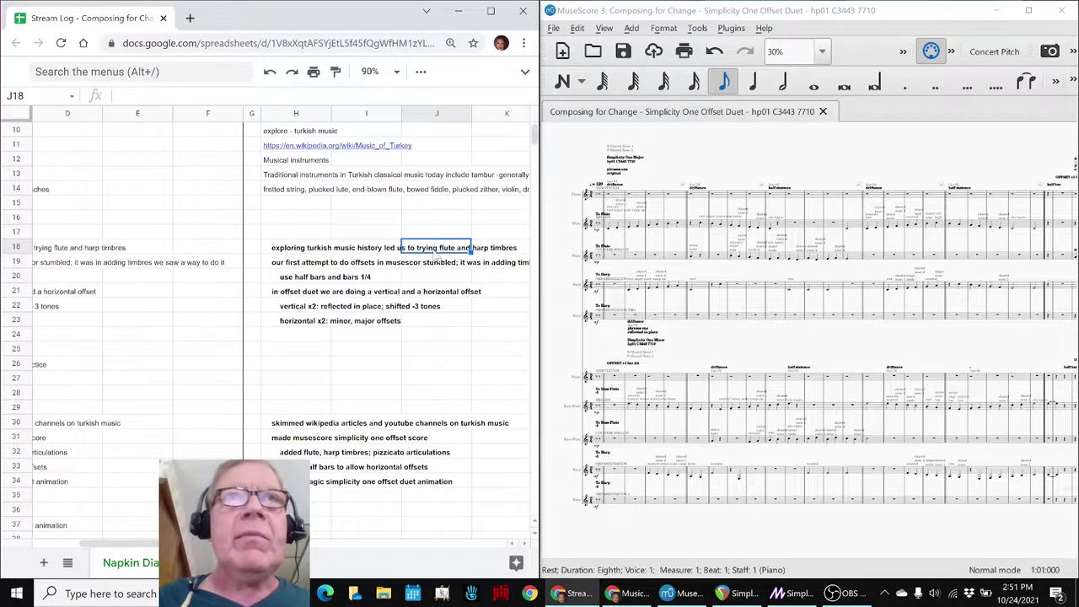
key(Left)
key(Left)
key(Left)
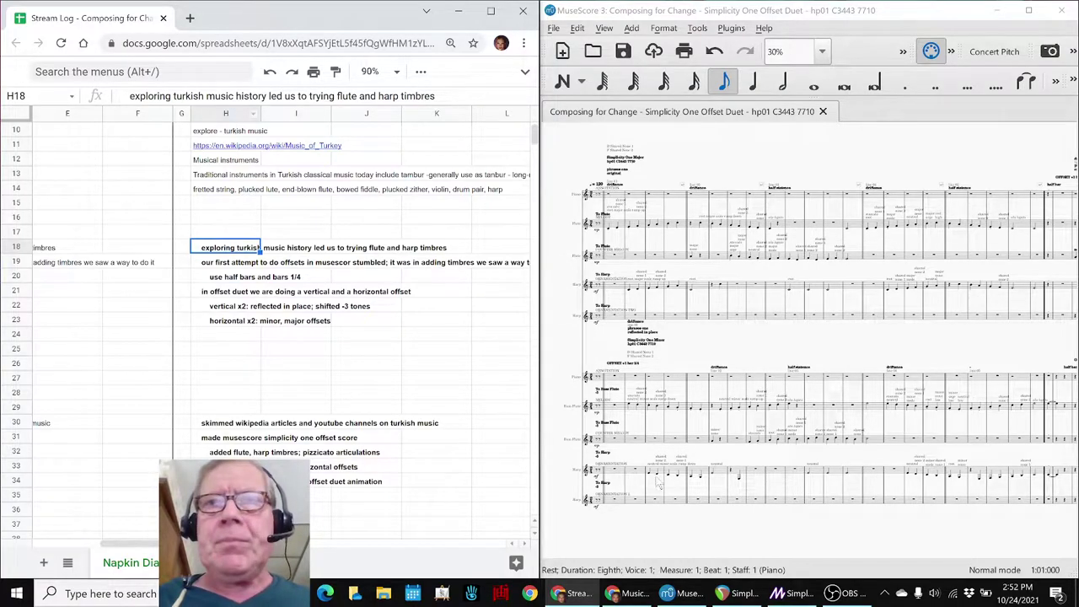
click(752, 597)
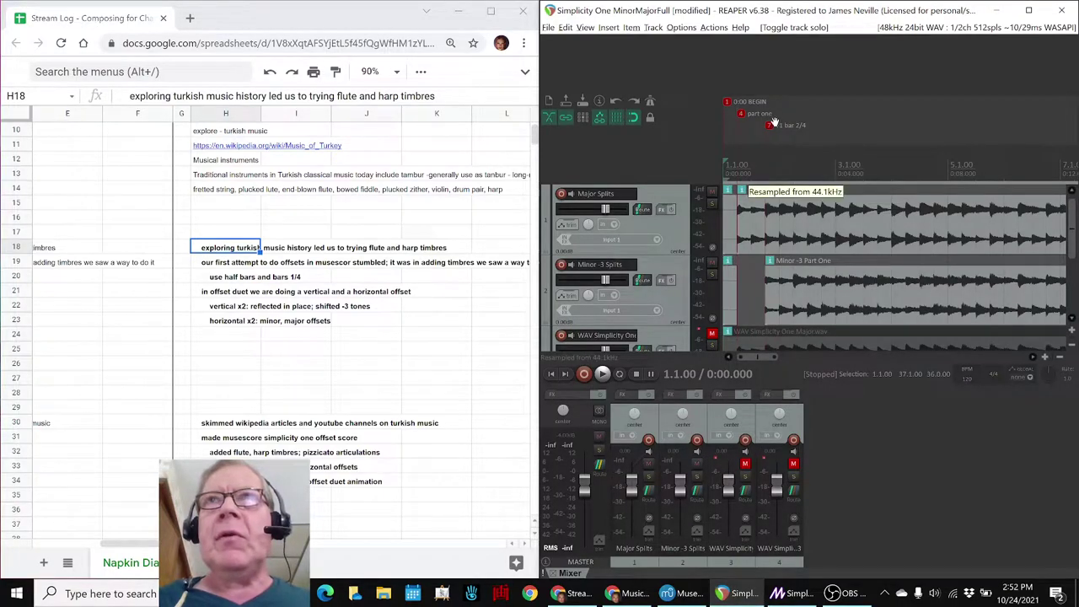
- Zoom REAPER's arrange view out until Part Four shows, then return to MuseScore and cell H19
scroll(793, 240, down, 3)
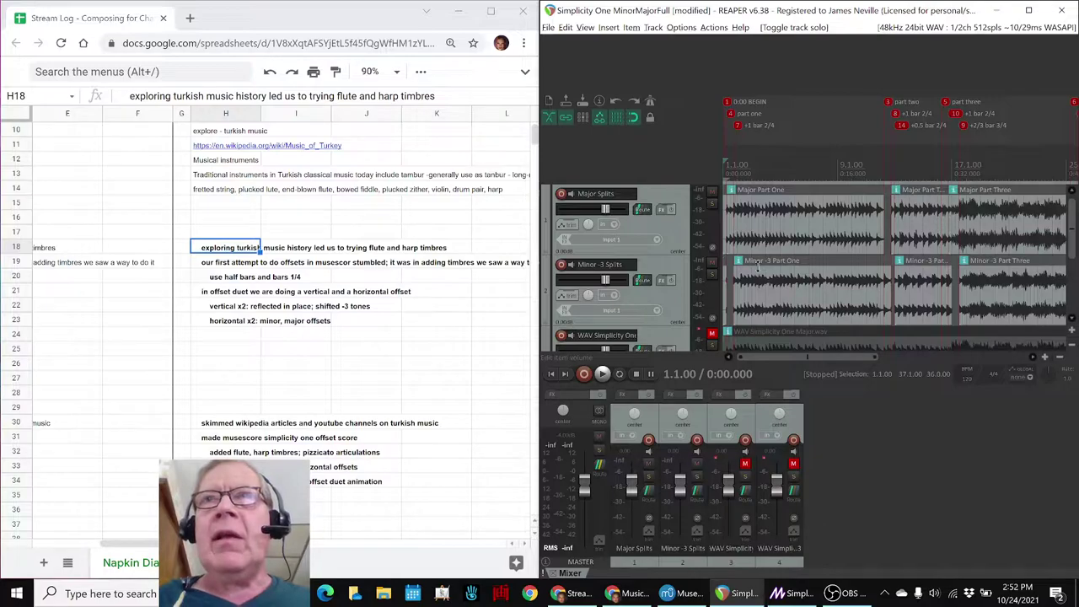
scroll(848, 253, down, 2)
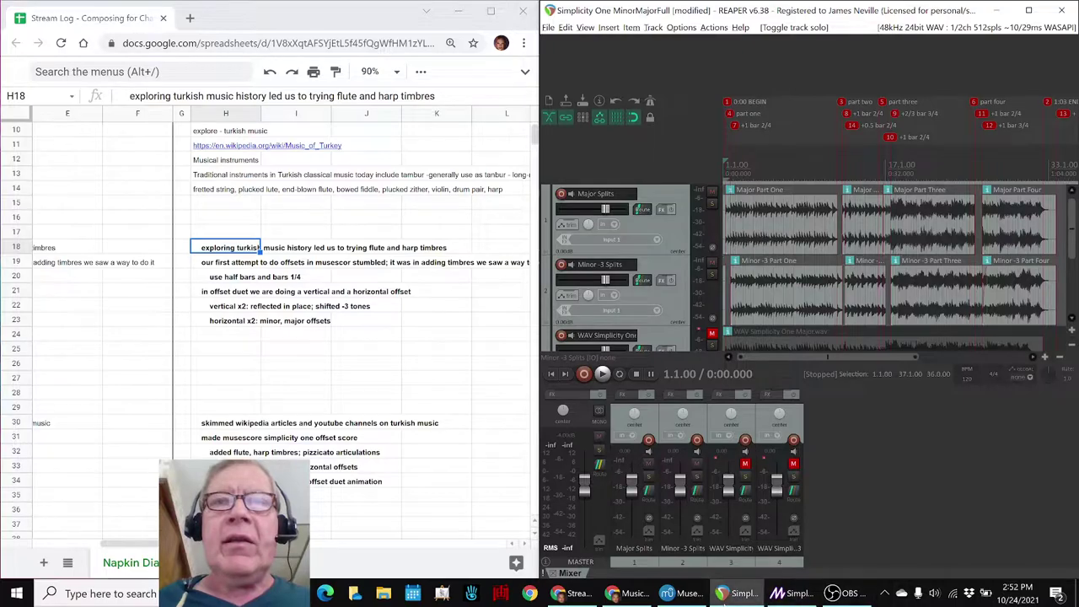
click(695, 595)
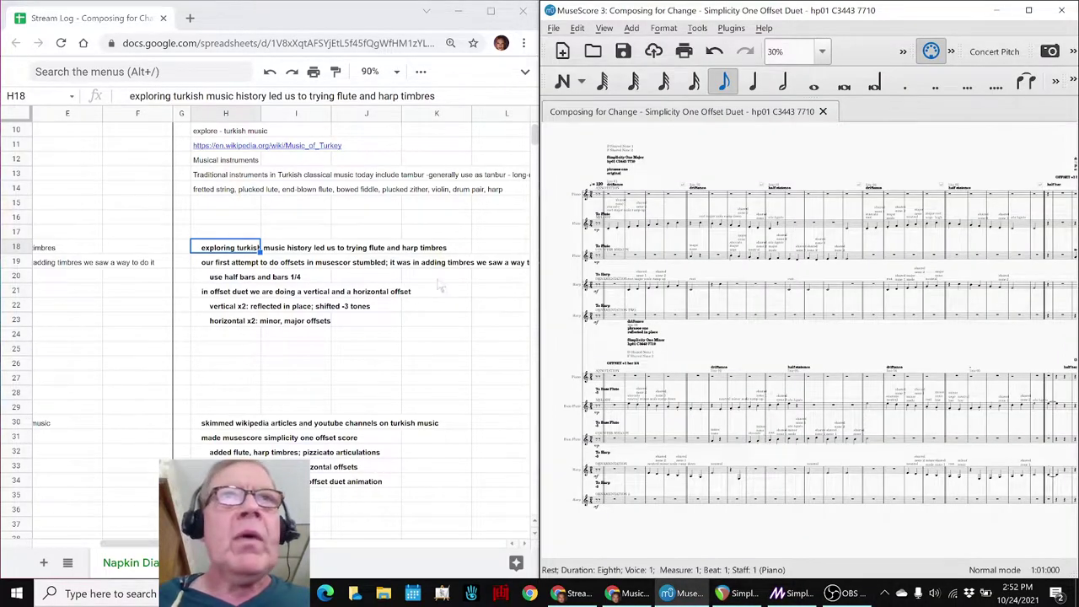
click(216, 267)
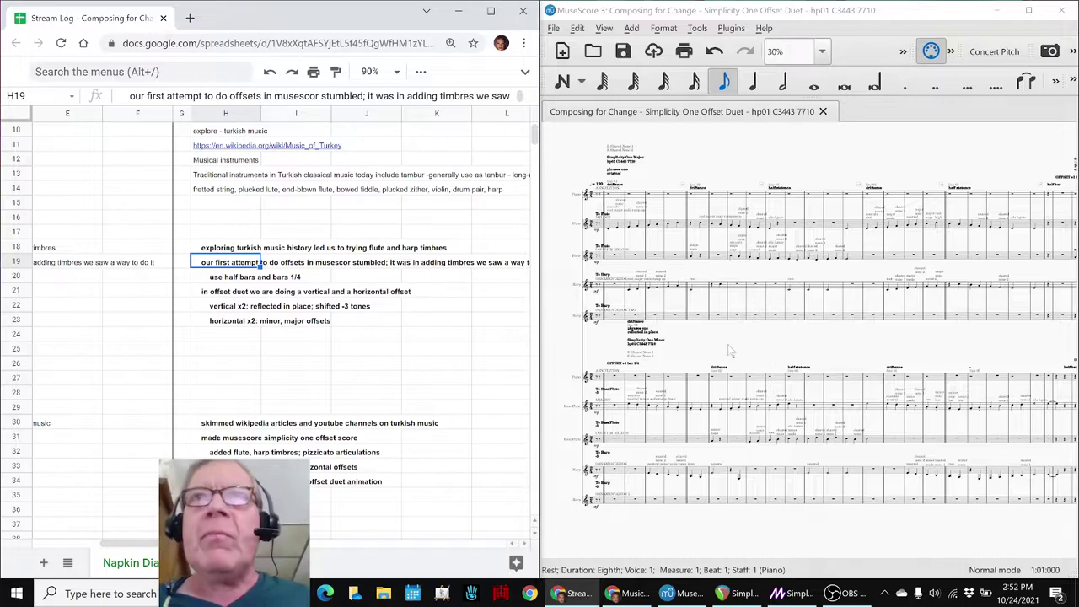
- Maximize the score at 75% zoom and select the piano measure under OFFSET +1 bar 2/4
click(622, 364)
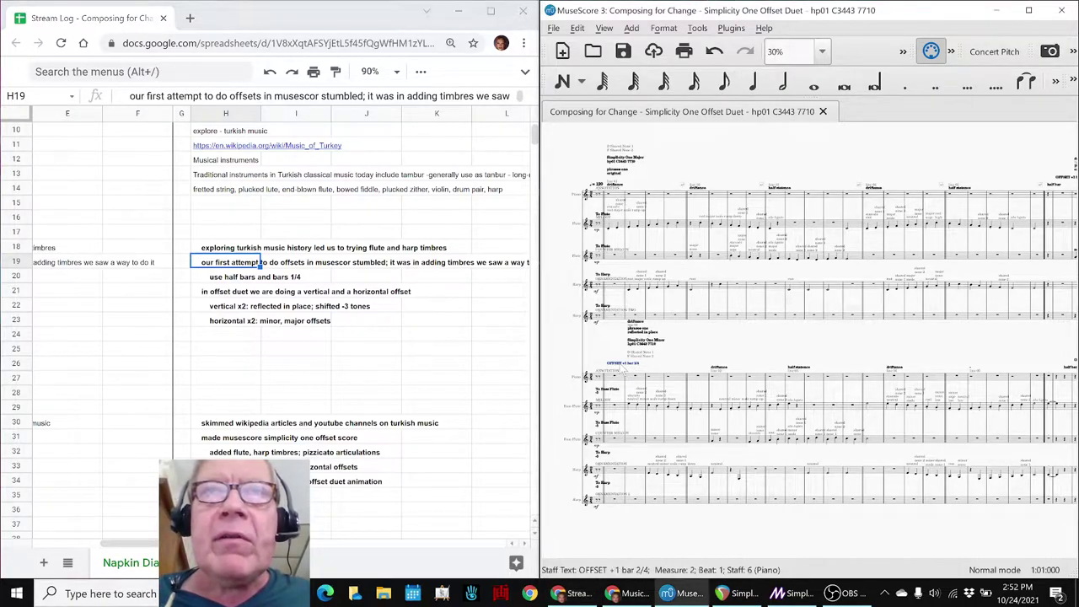
click(1028, 11)
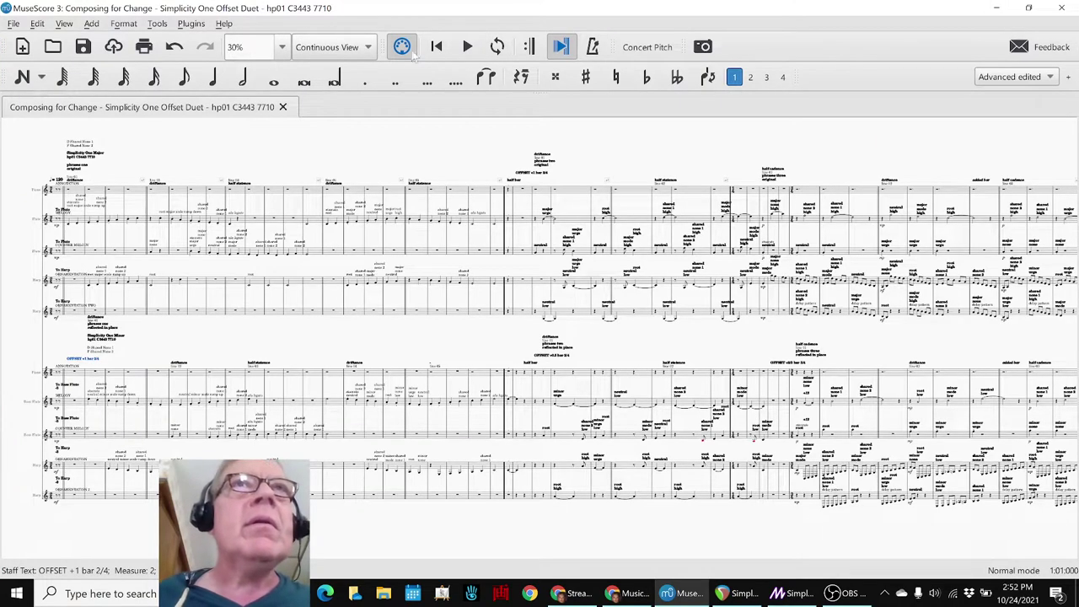
click(281, 47)
click(244, 93)
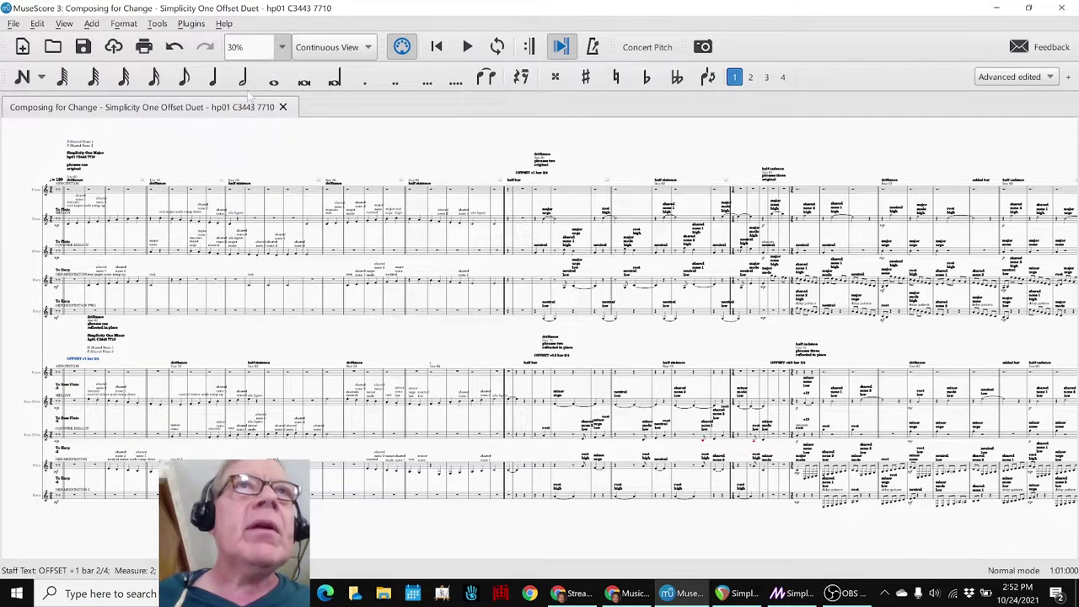
scroll(186, 362, down, 5)
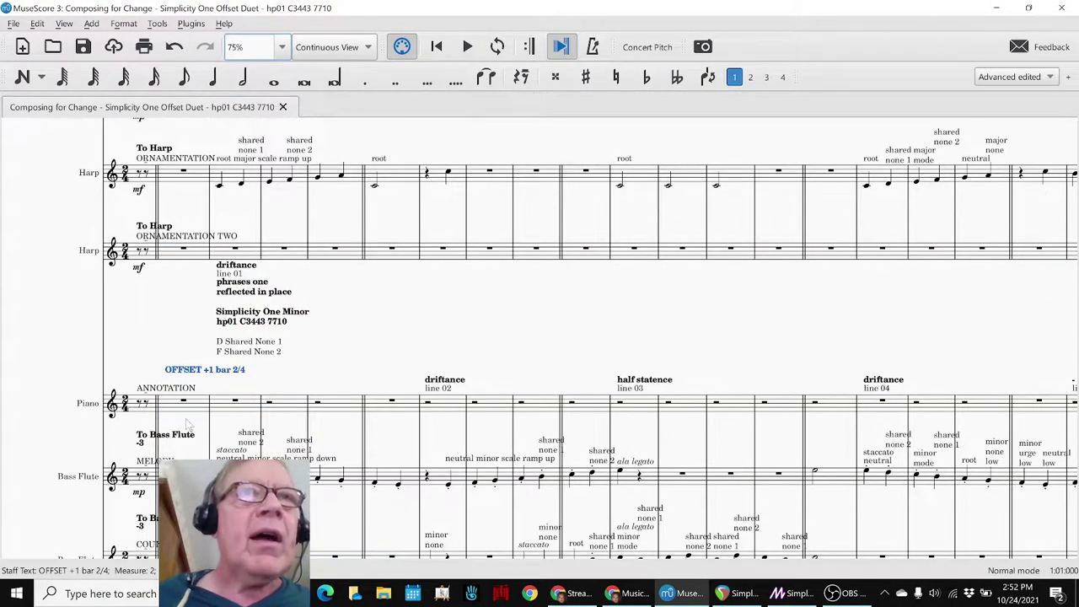
click(193, 409)
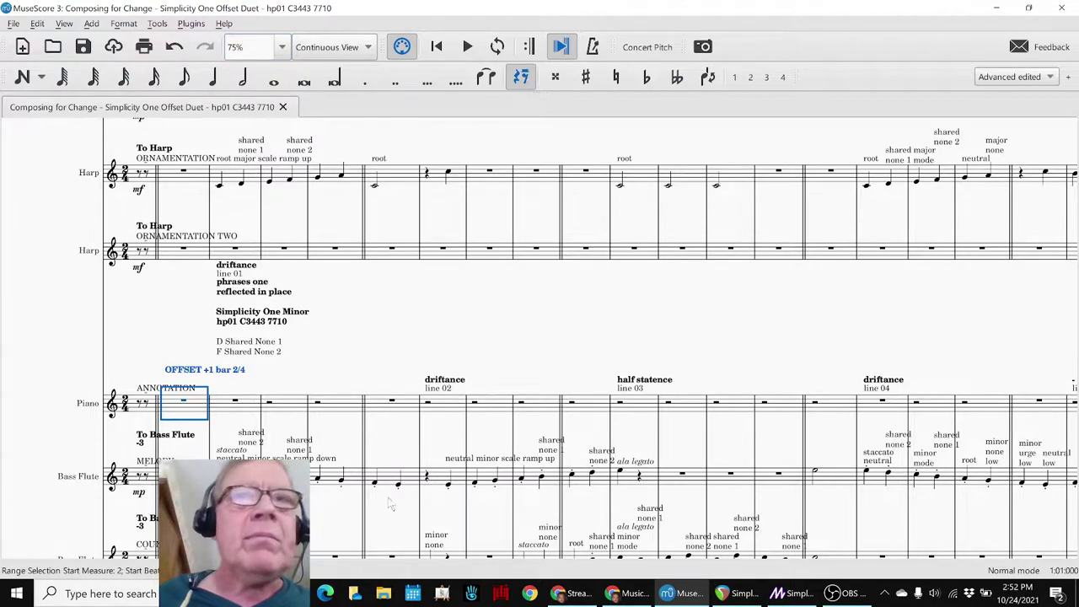
click(739, 594)
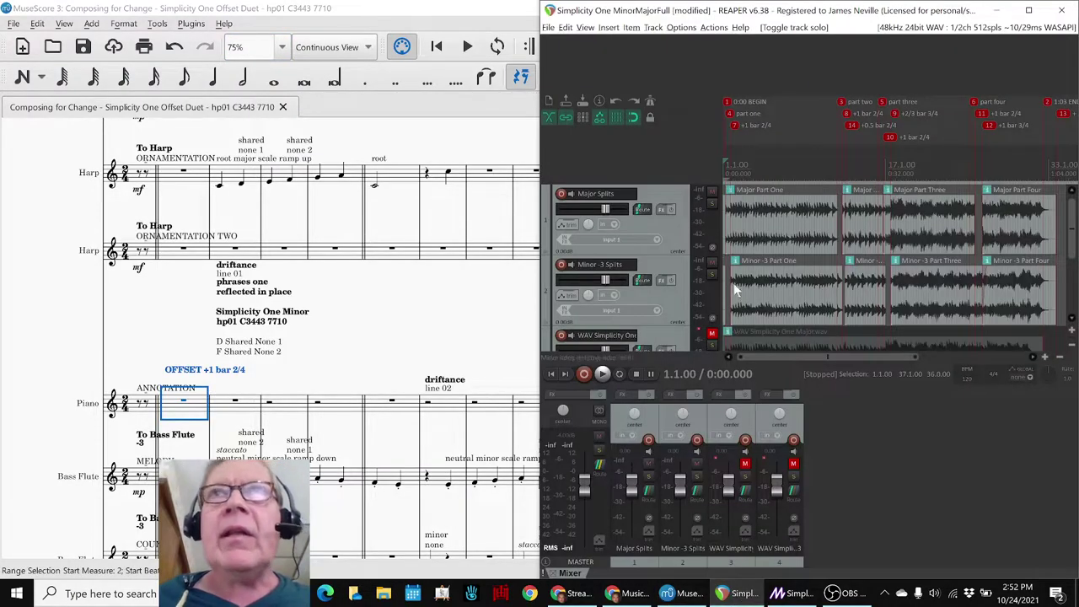
- Move REAPER's play position to marker 7, then select the piano measure under OFFSET +1 bar 3/4
click(736, 124)
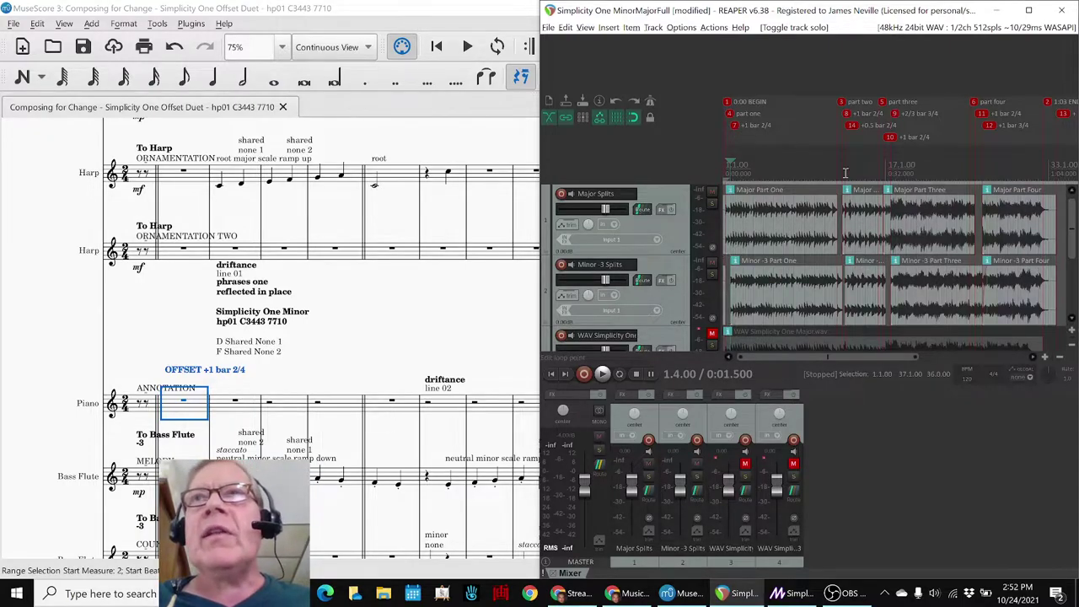
click(478, 332)
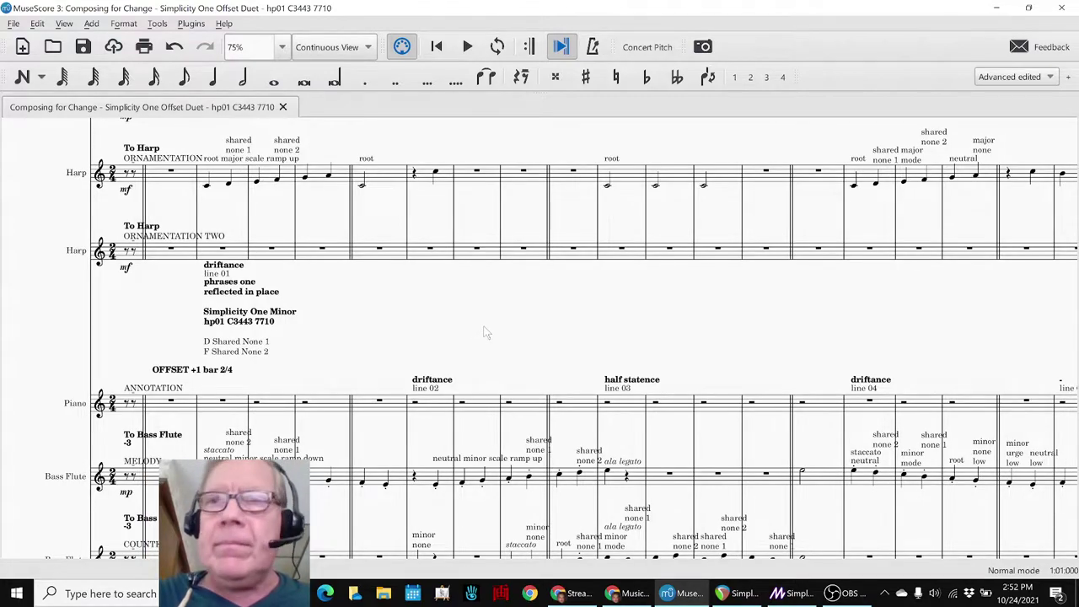
scroll(485, 331, right, 5)
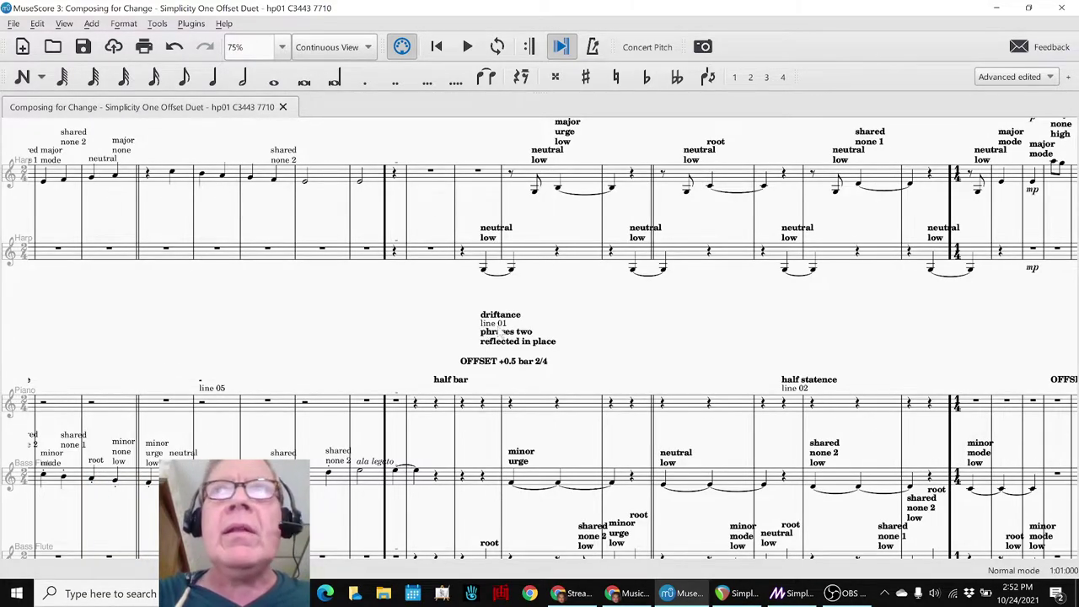
scroll(546, 333, up, 5)
scroll(549, 332, right, 5)
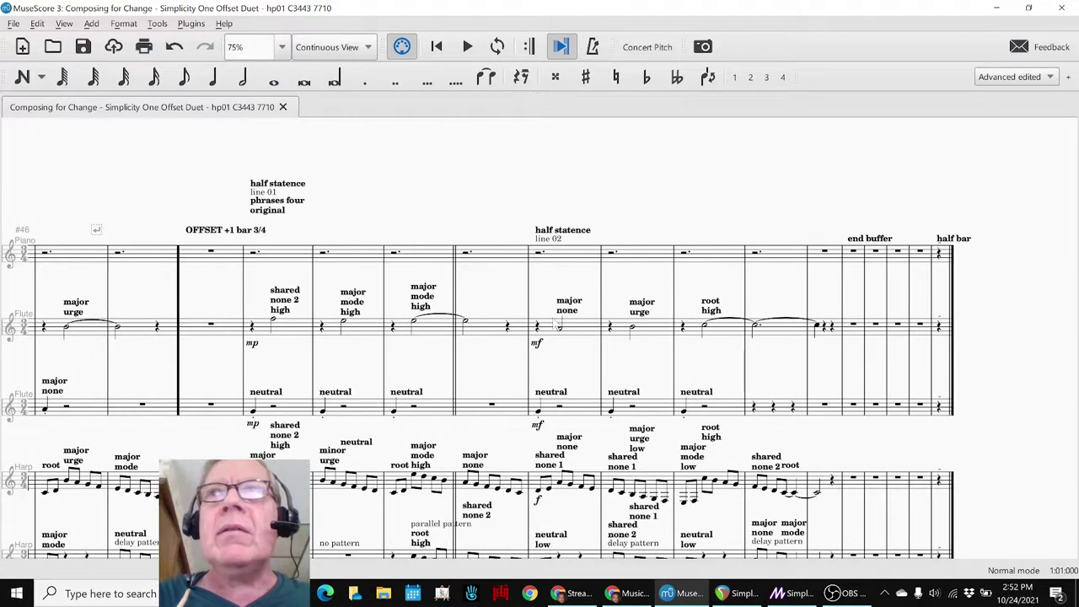
click(226, 256)
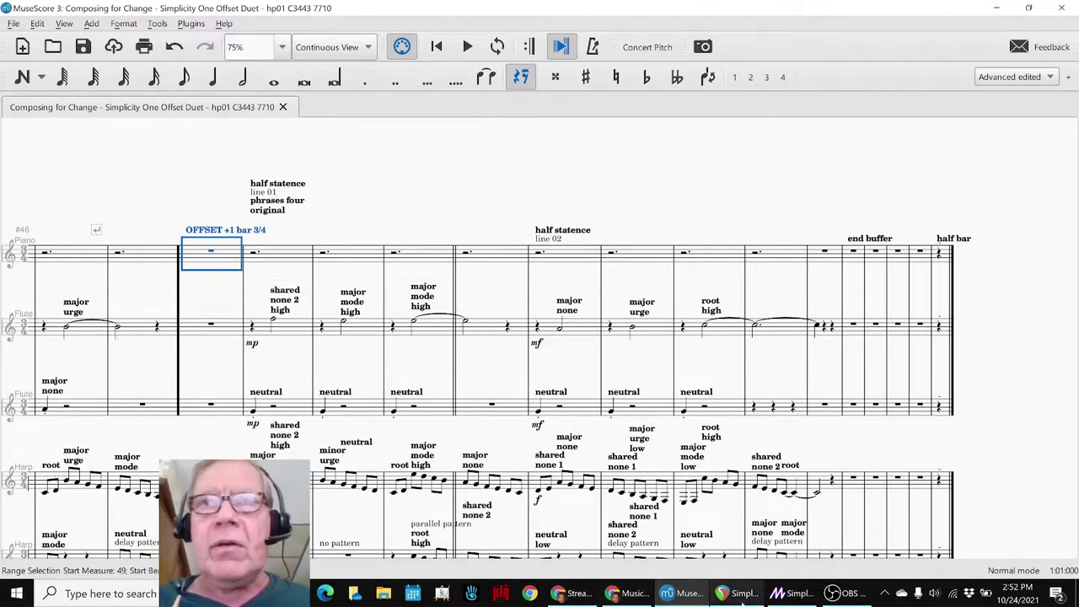
- Set REAPER's play position to the +1 bar 3/4 marker at 26.3.00 and minimize REAPER
click(735, 593)
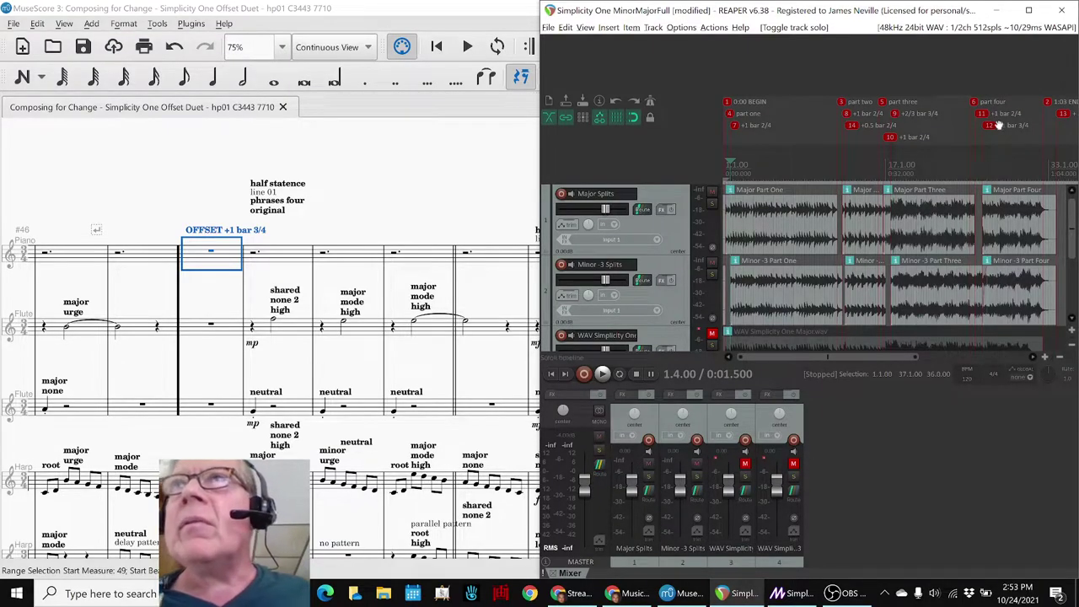
click(1060, 123)
scroll(1060, 123, up, 5)
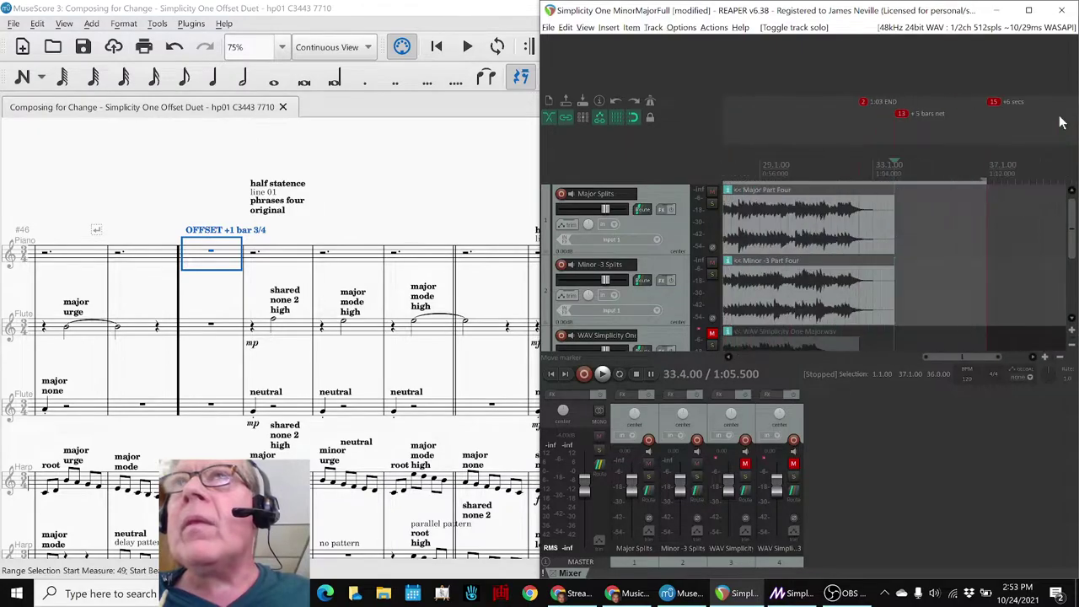
scroll(1060, 123, down, 3)
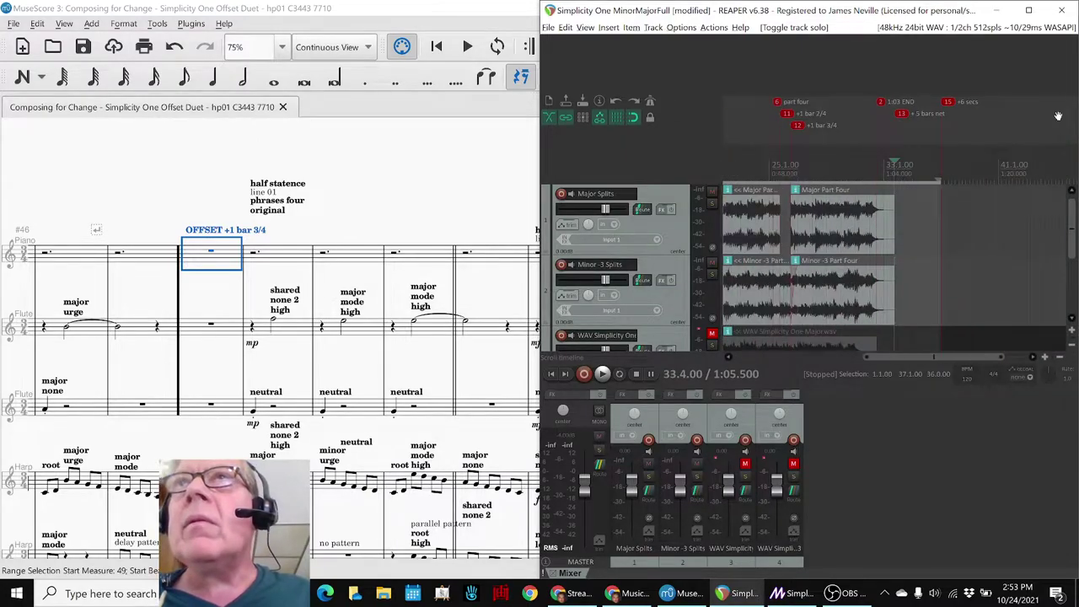
click(799, 128)
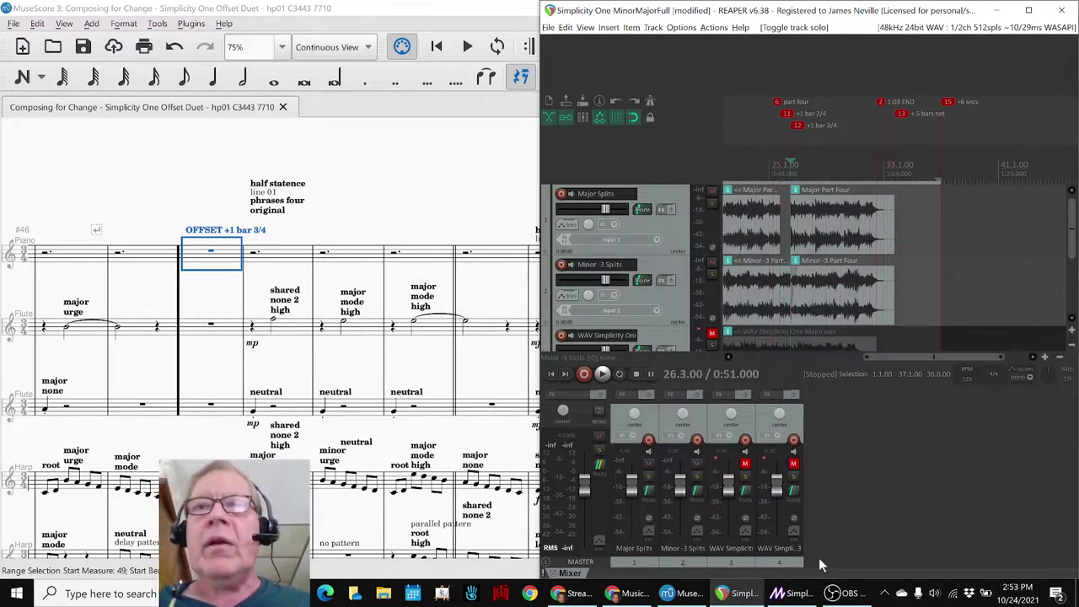
click(747, 594)
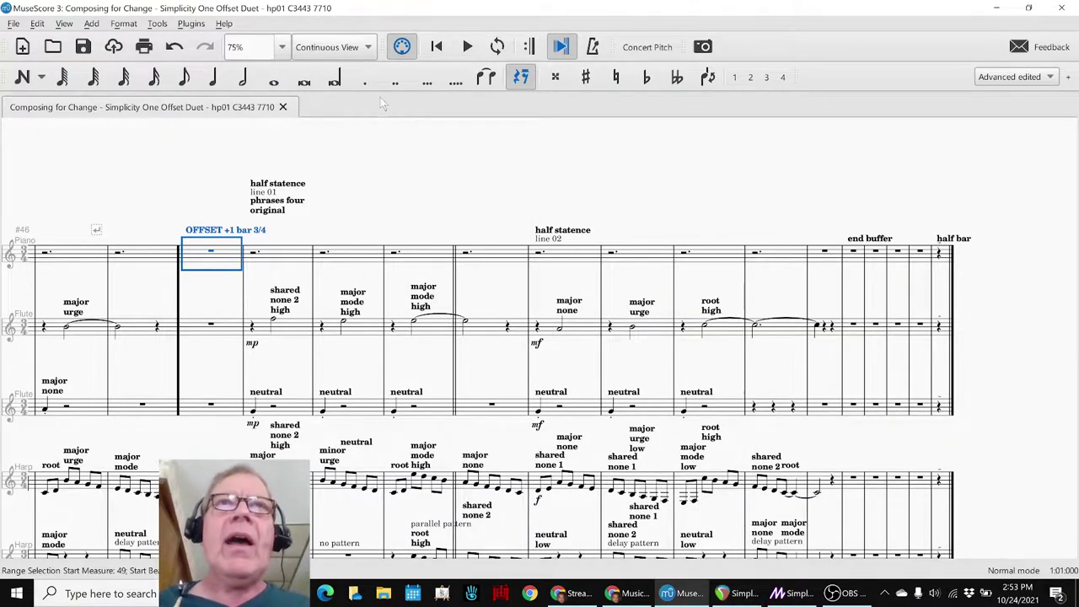
- Jump to the start of the score and inspect the To Flute instrument change
click(381, 185)
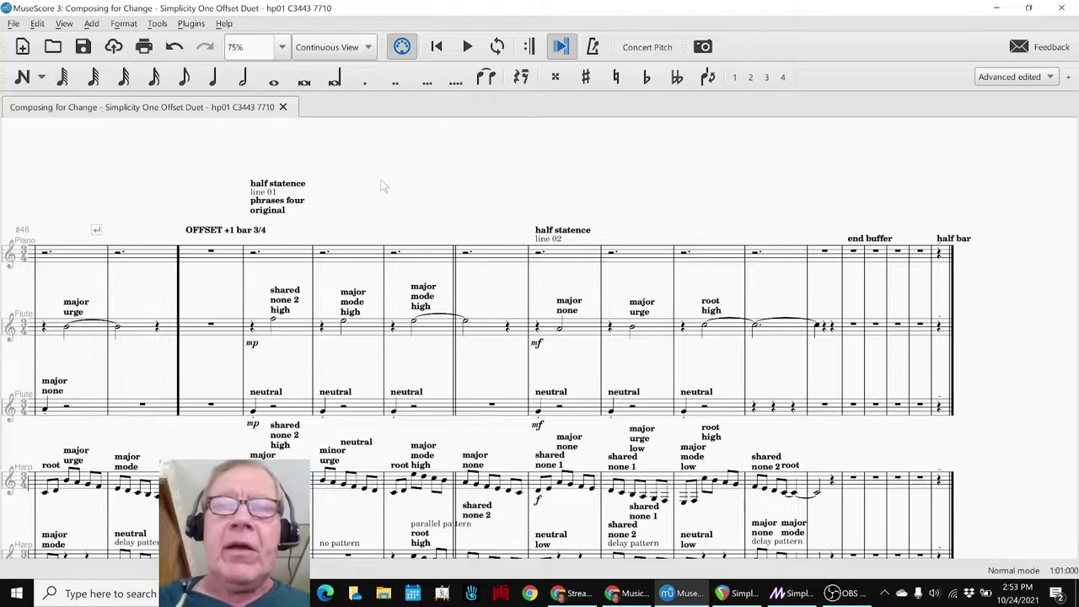
key(Home)
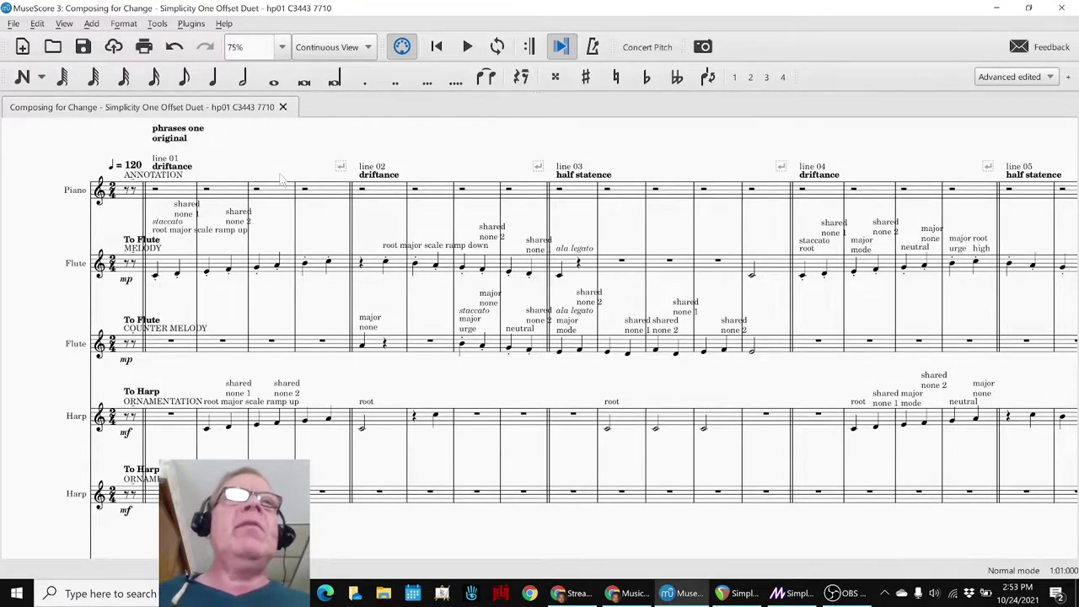
click(133, 242)
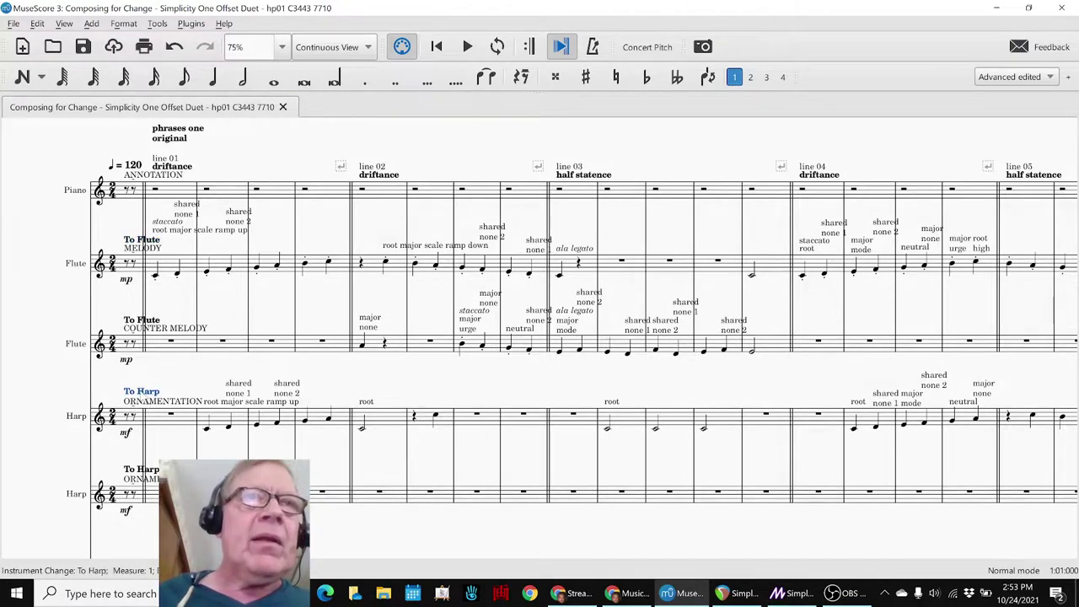
click(52, 297)
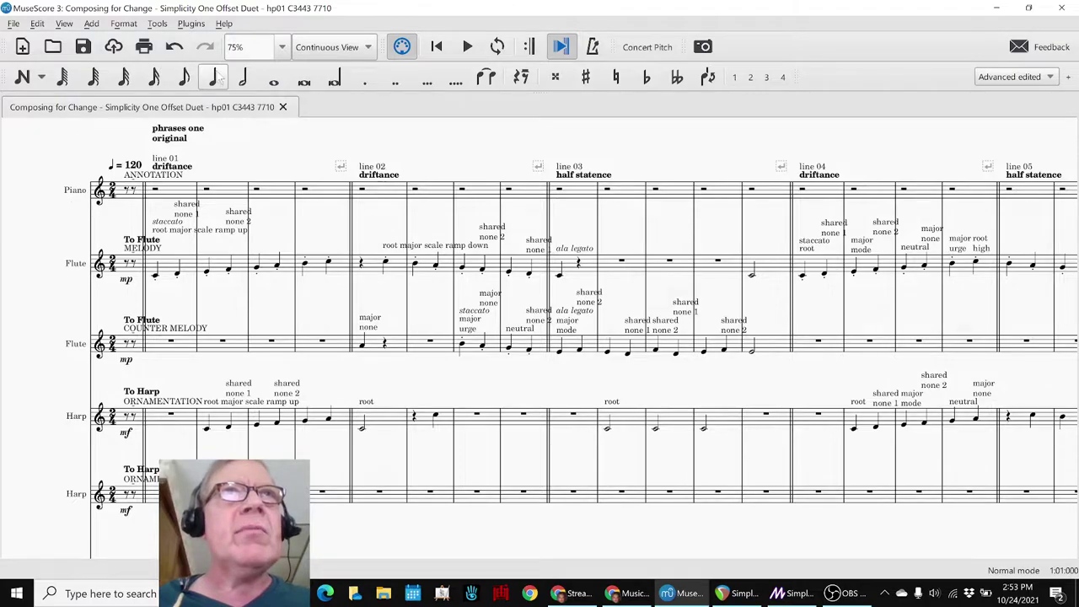
- Zoom the score to 30% and select the half rest in measure 13
click(253, 48)
text(30)
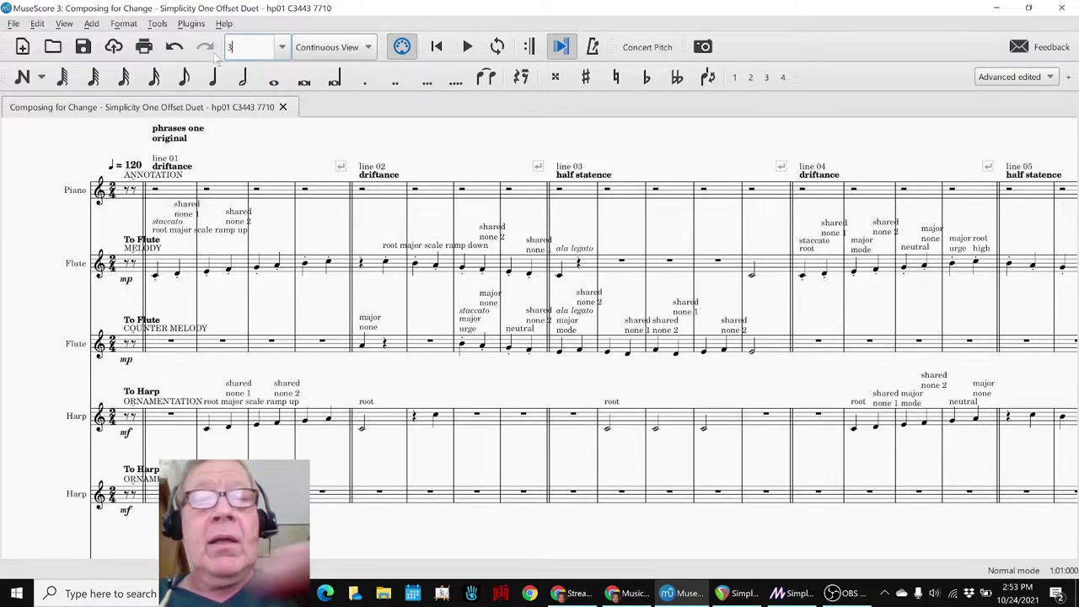
key(Return)
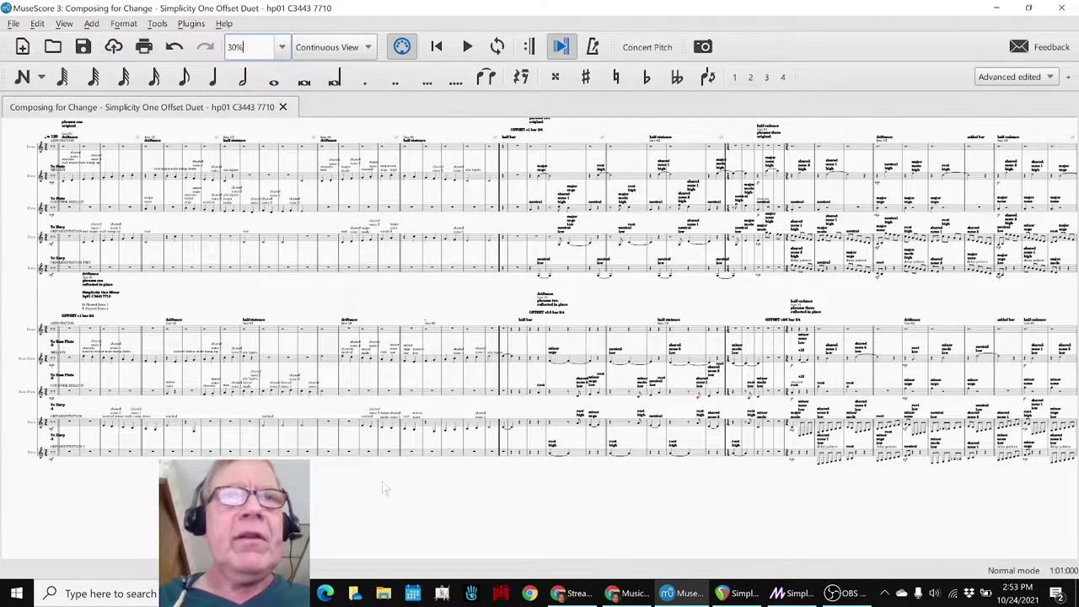
scroll(396, 546, up, 1)
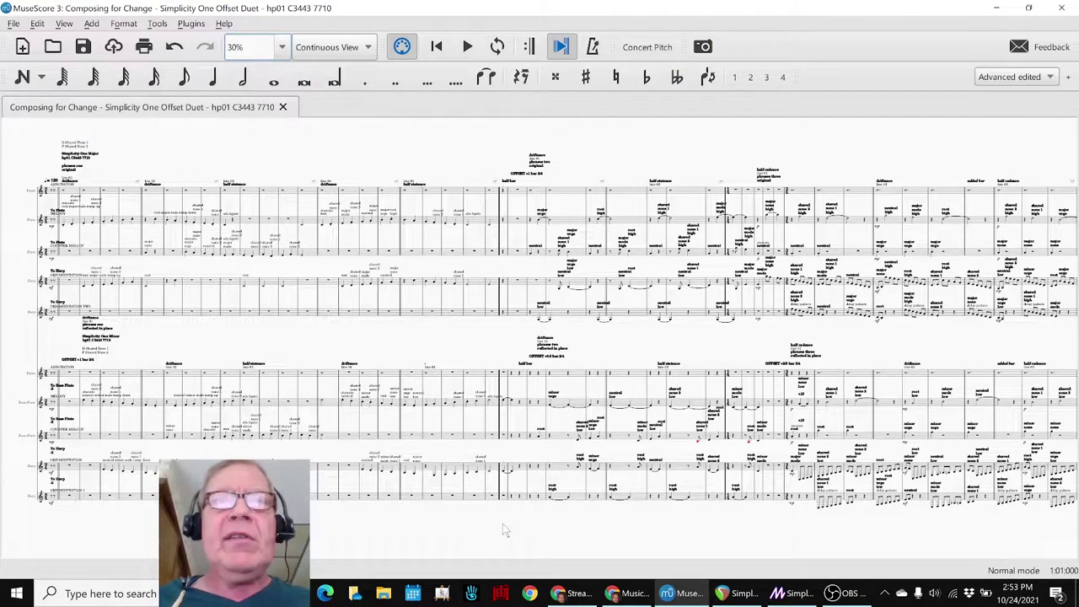
click(289, 194)
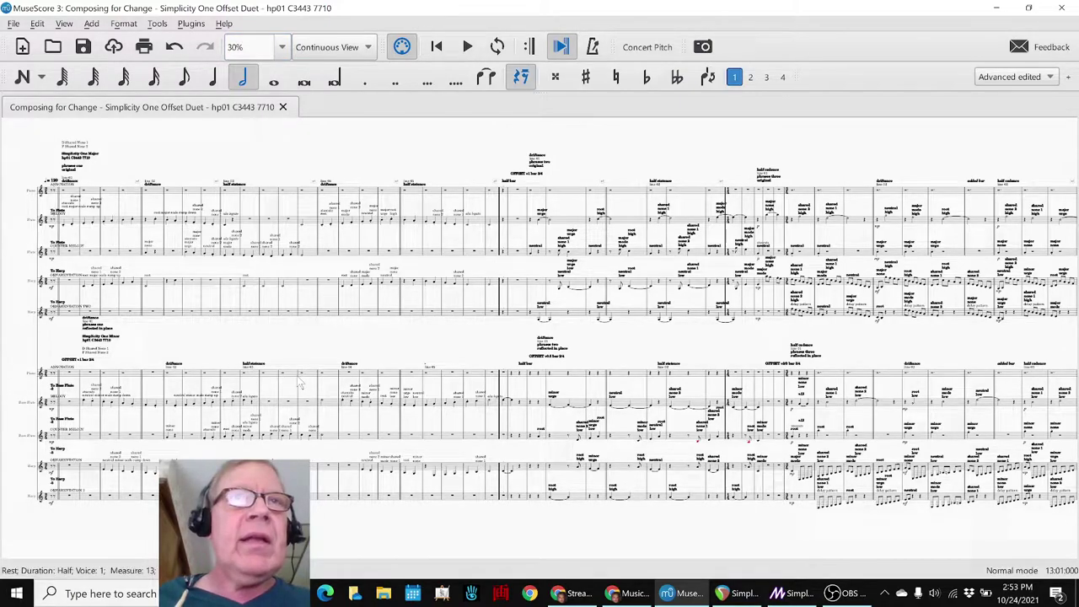
click(789, 595)
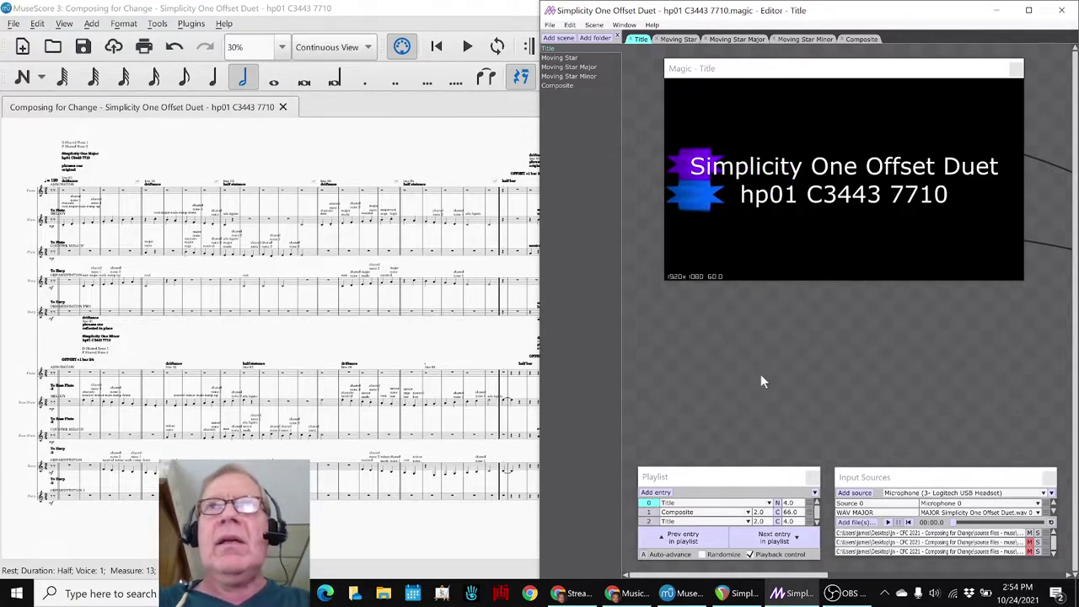
- Play the Magic title scene with its audio, then switch to the Stream Log spreadsheet
key(space)
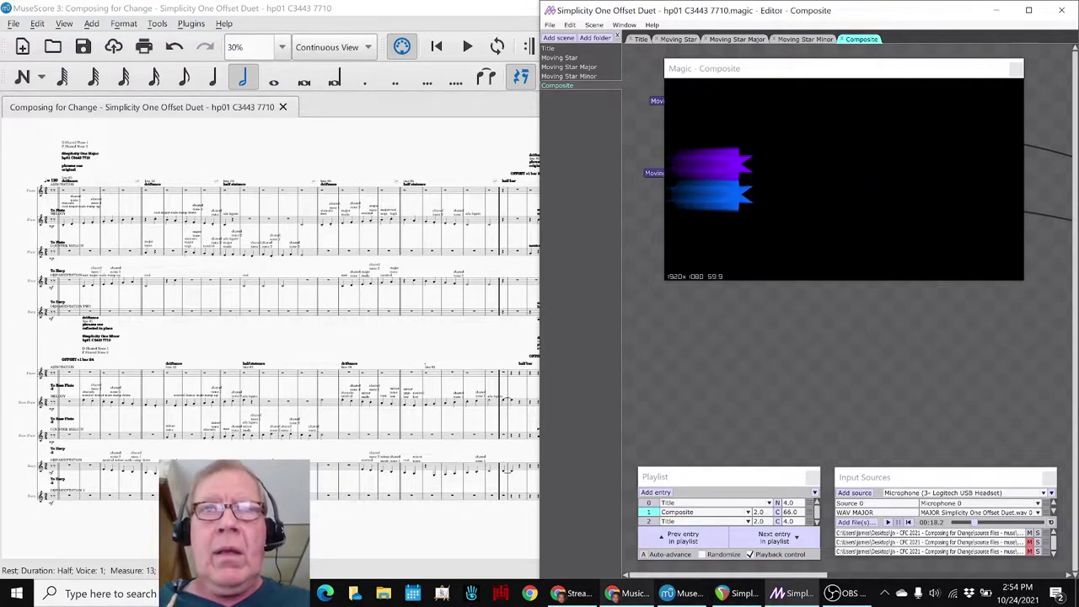
click(573, 593)
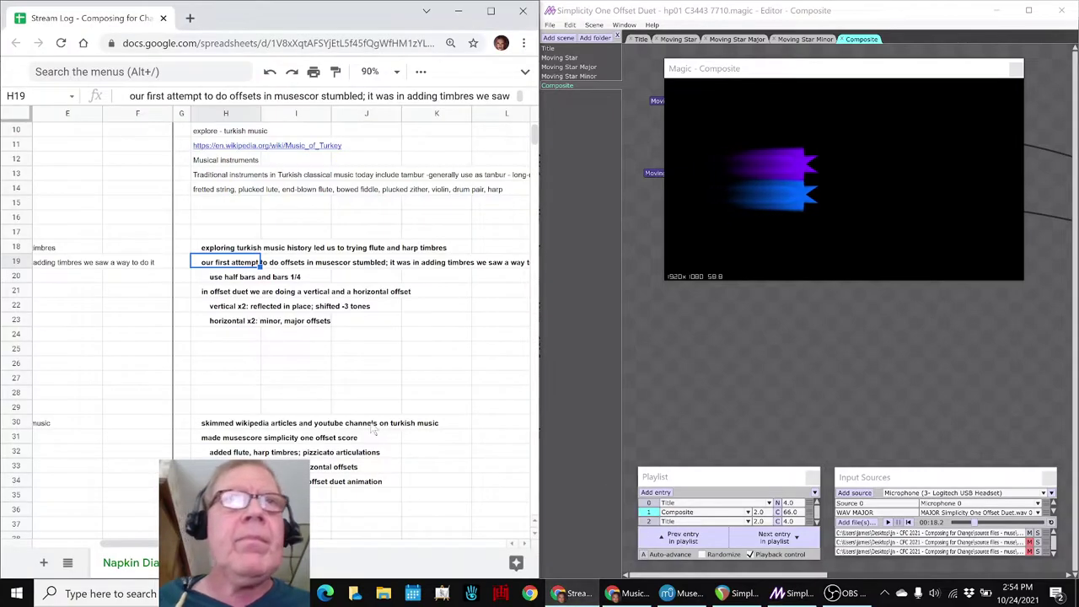
- Read the half-bar and vertical offset notes in cells H21 and H22, then return to MuseScore
click(221, 295)
click(219, 308)
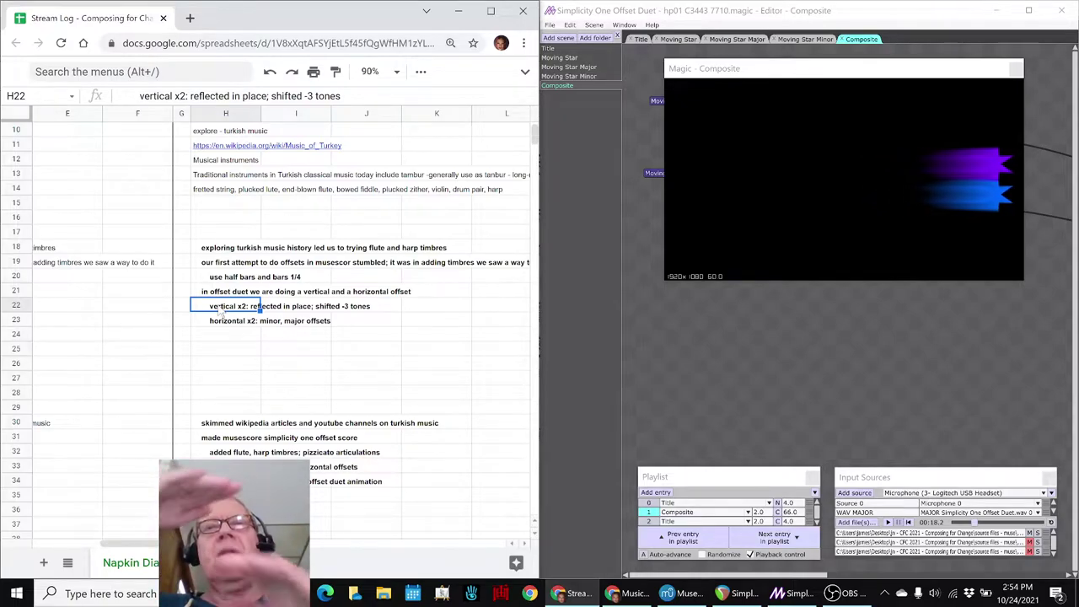
click(666, 593)
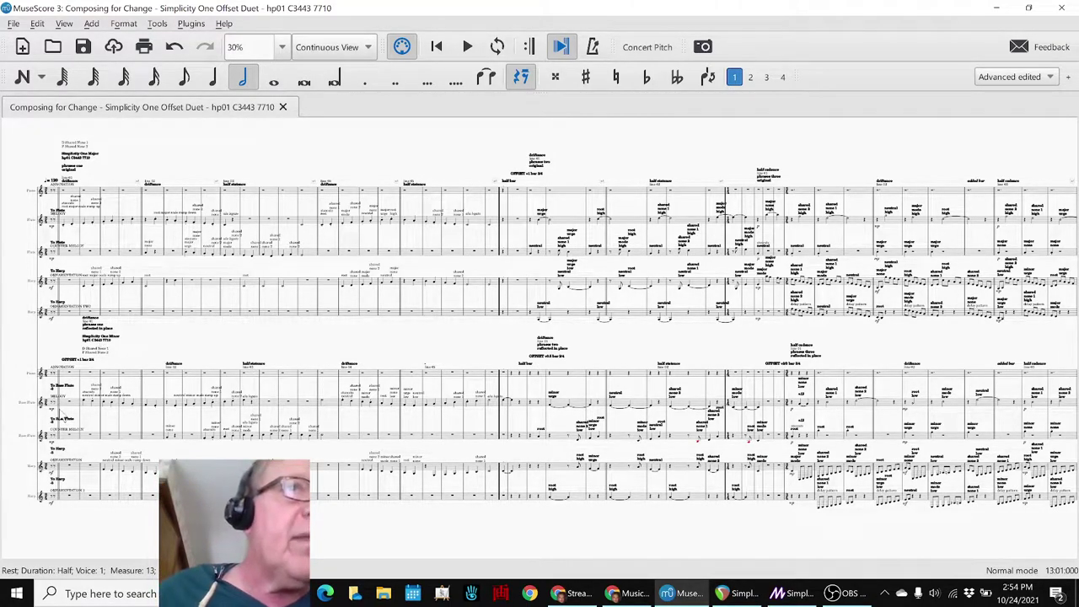
- View the score at 100% and select the Bass Flute part's -3 shift marking
click(282, 48)
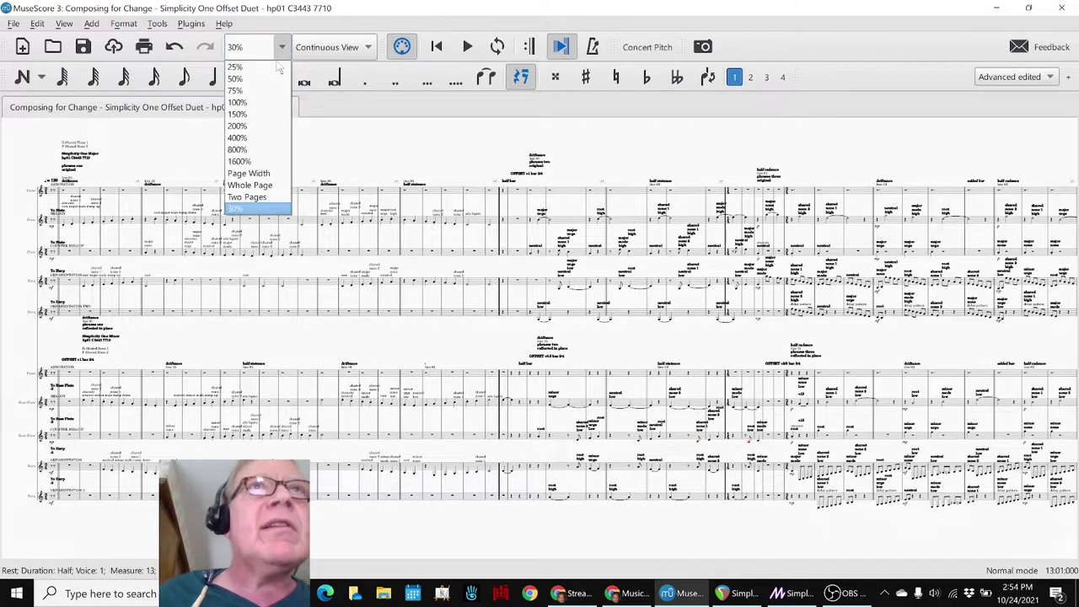
click(273, 104)
scroll(132, 327, down, 5)
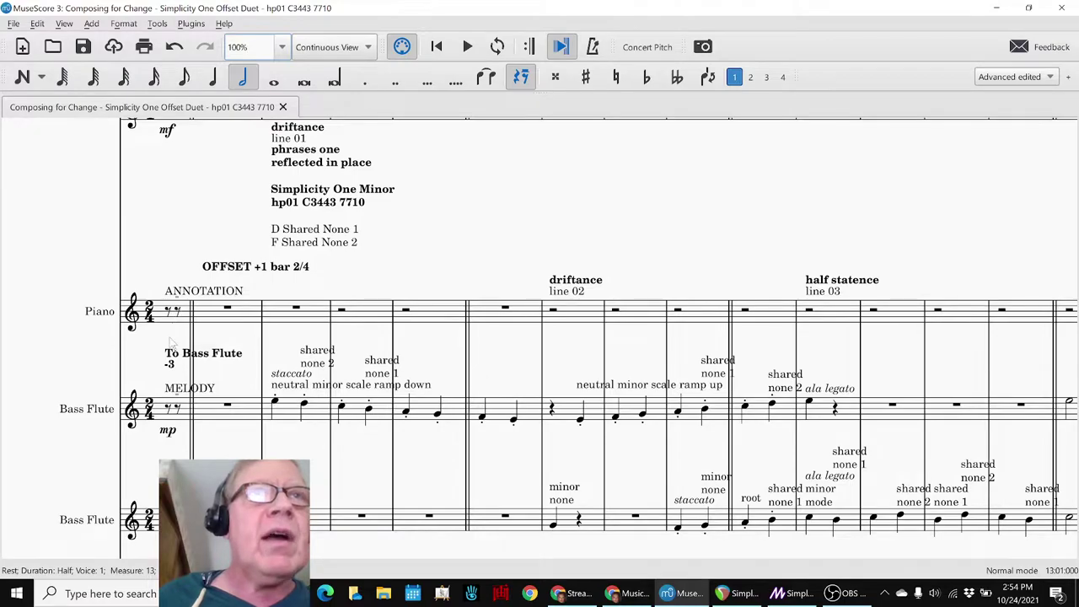
click(167, 367)
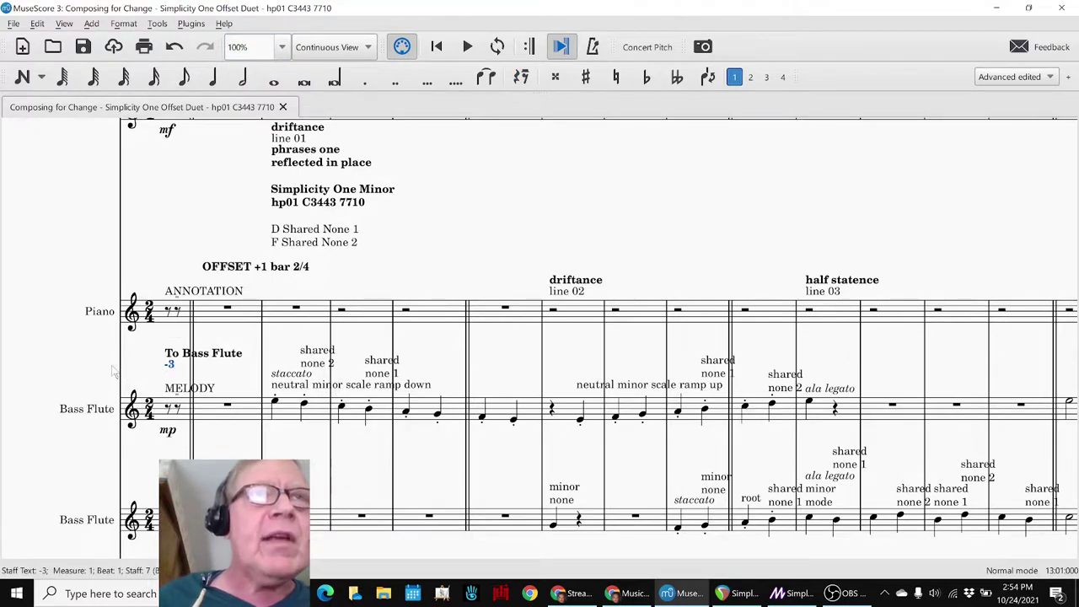
- Return the score to 30% zoom, clear the selection, and bring REAPER alongside
scroll(135, 338, up, 5)
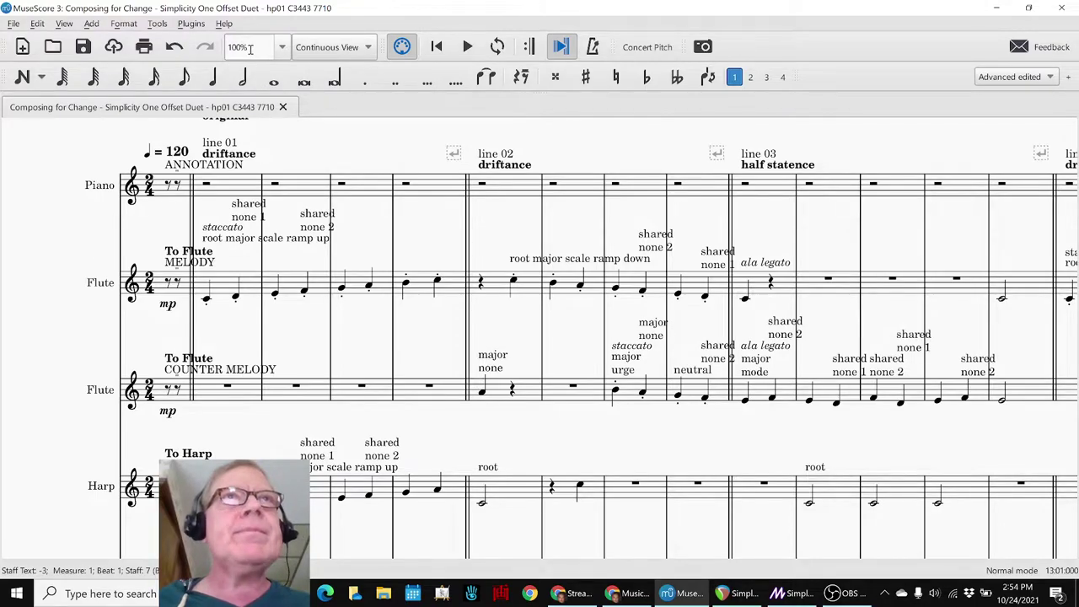
text(3)
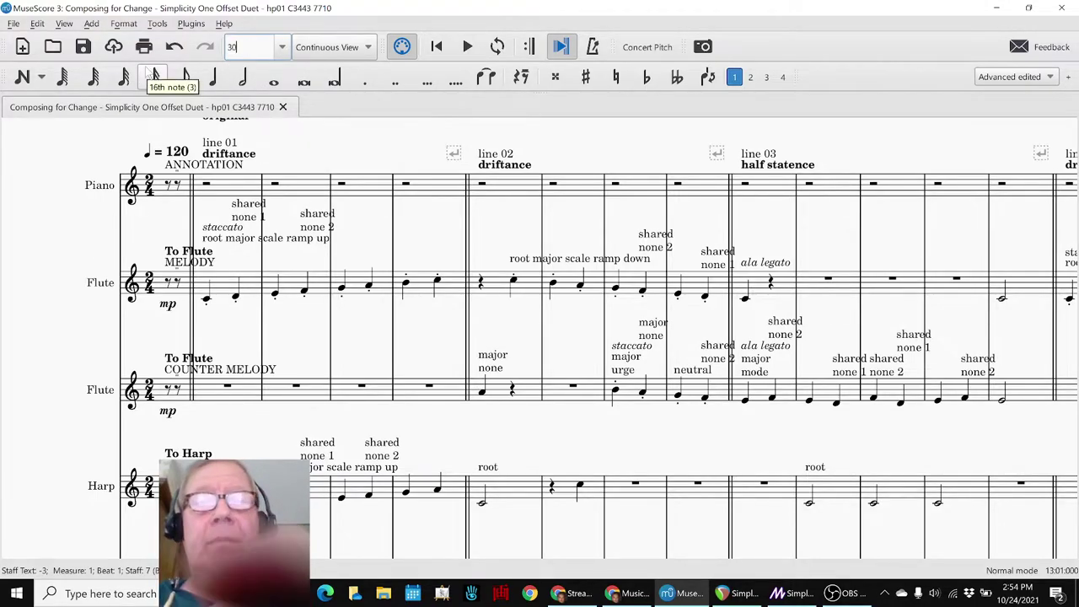
text(0)
key(Return)
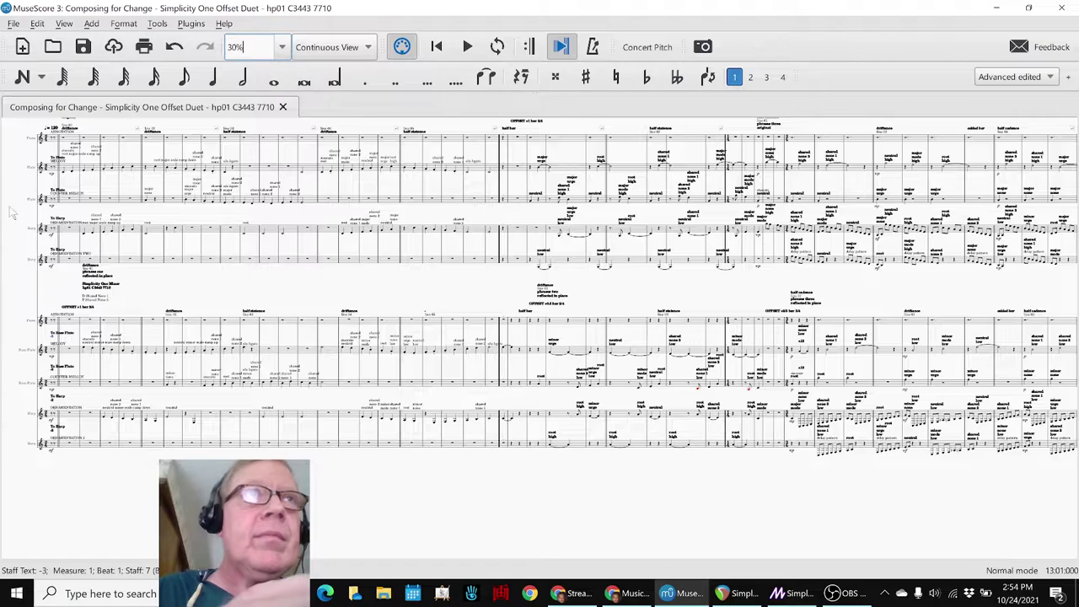
click(30, 318)
scroll(31, 315, up, 2)
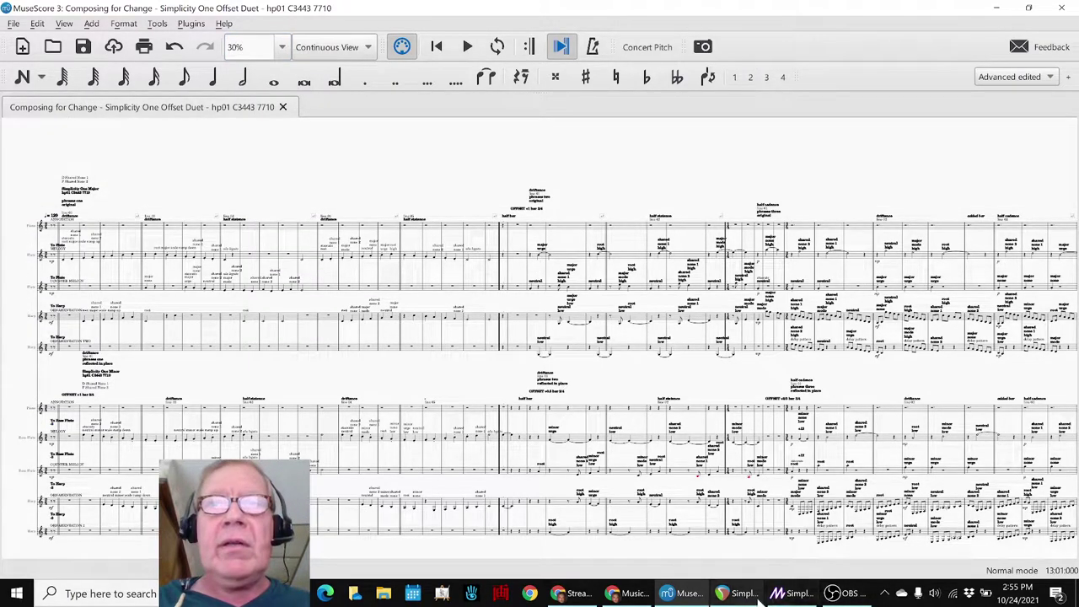
click(788, 594)
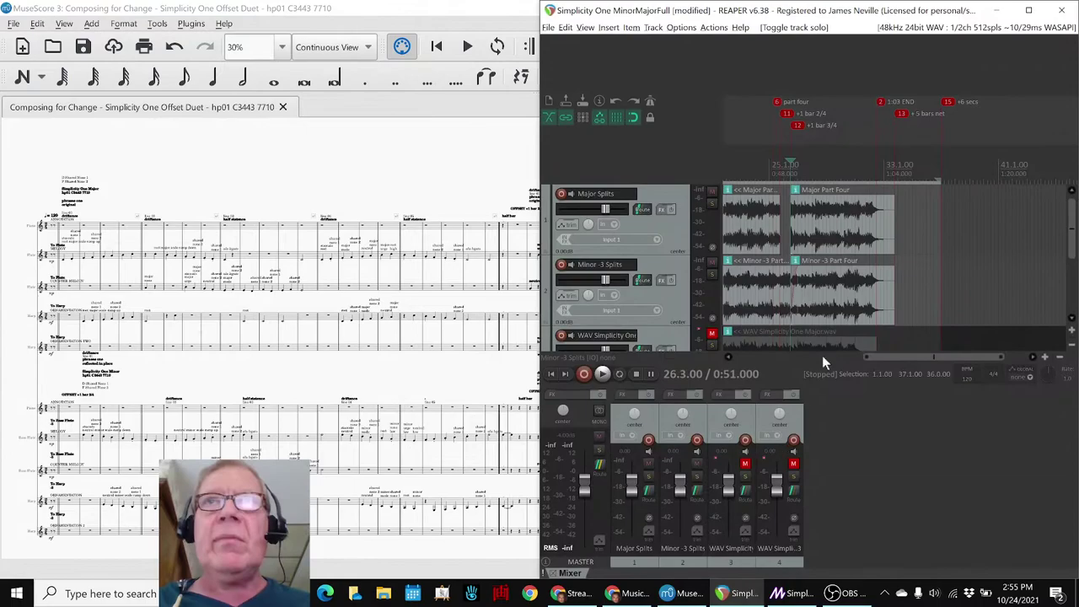
- Maximize REAPER, zoom in from the project start, and play a short stretch of the splits
click(1028, 7)
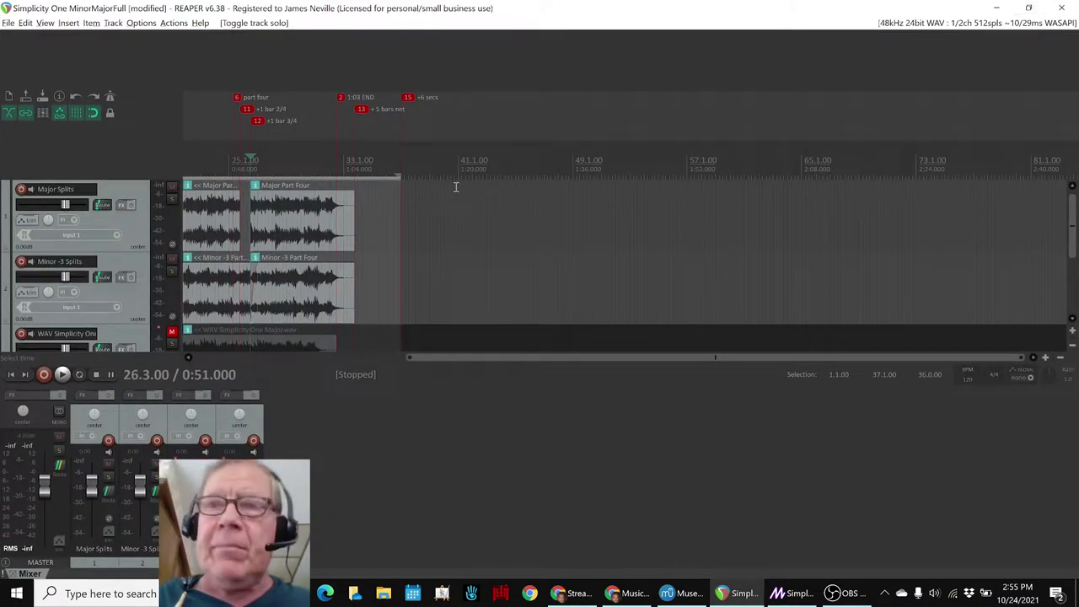
key(Home)
scroll(496, 229, up, 3)
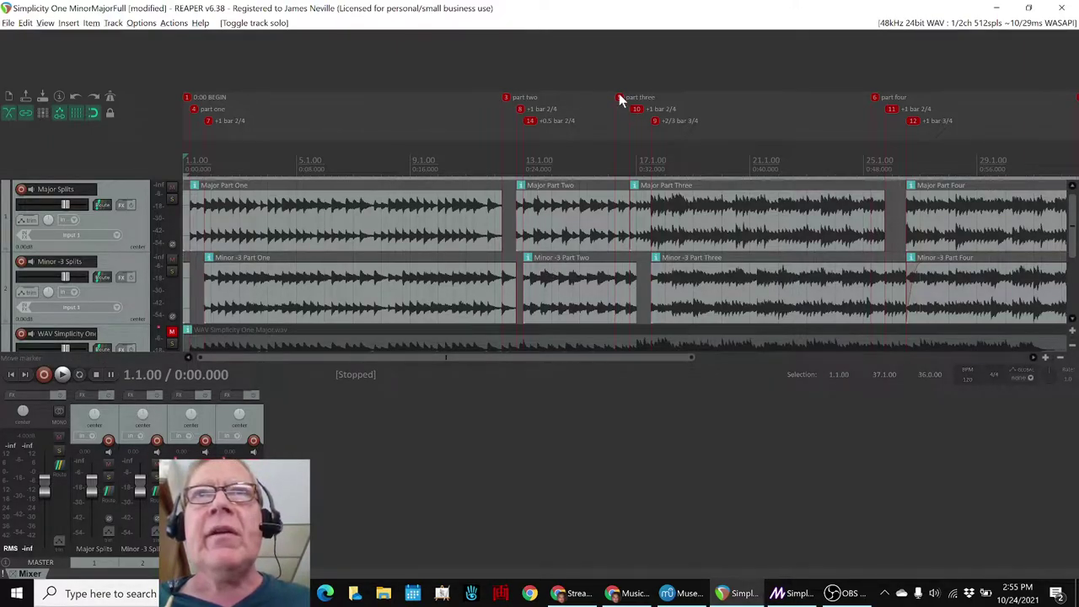
key(space)
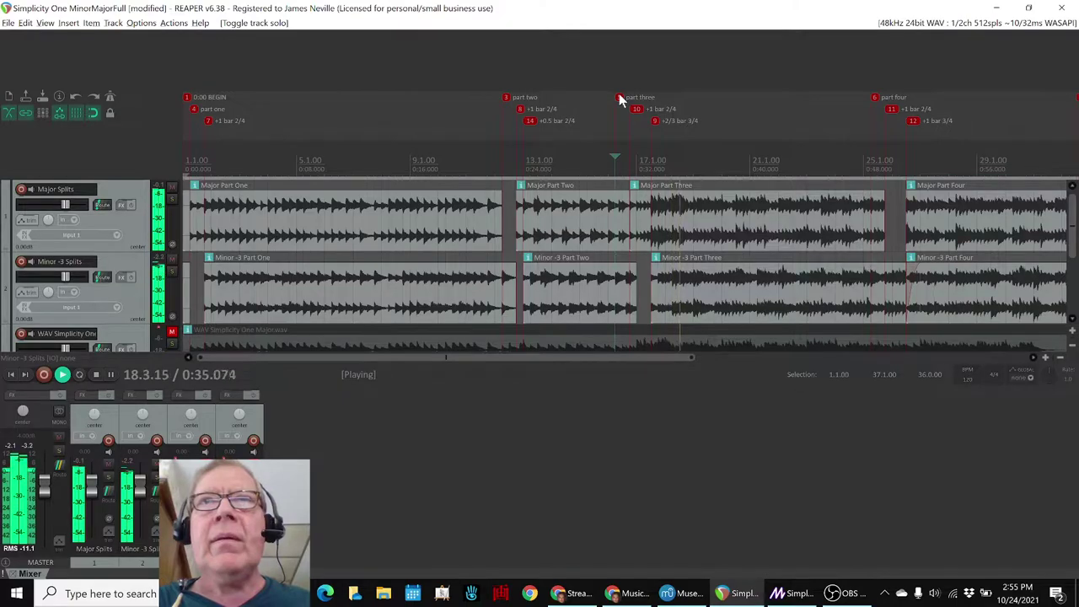
key(space)
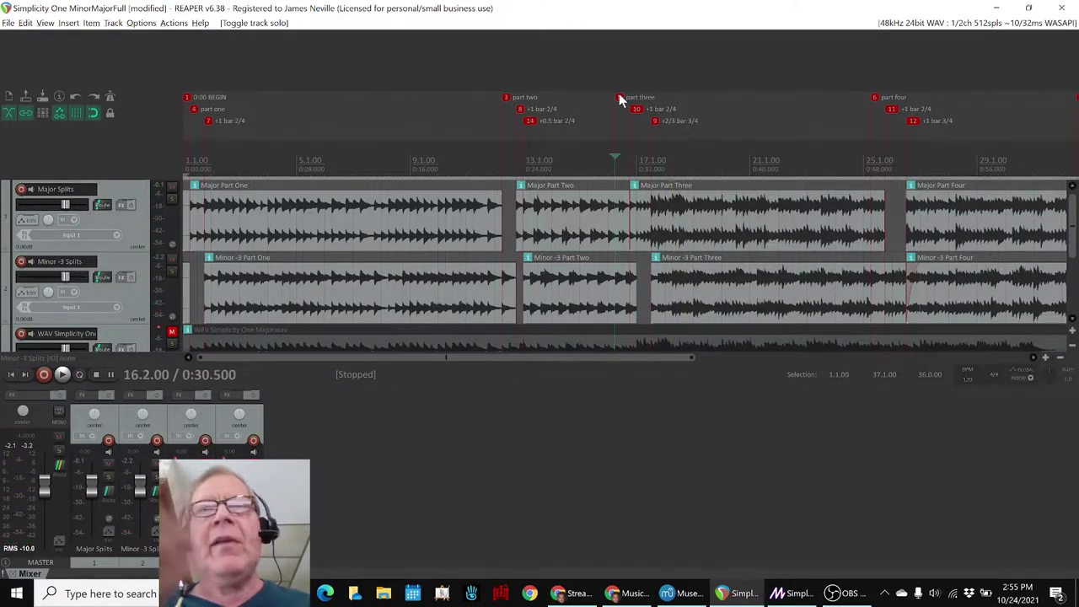
click(996, 9)
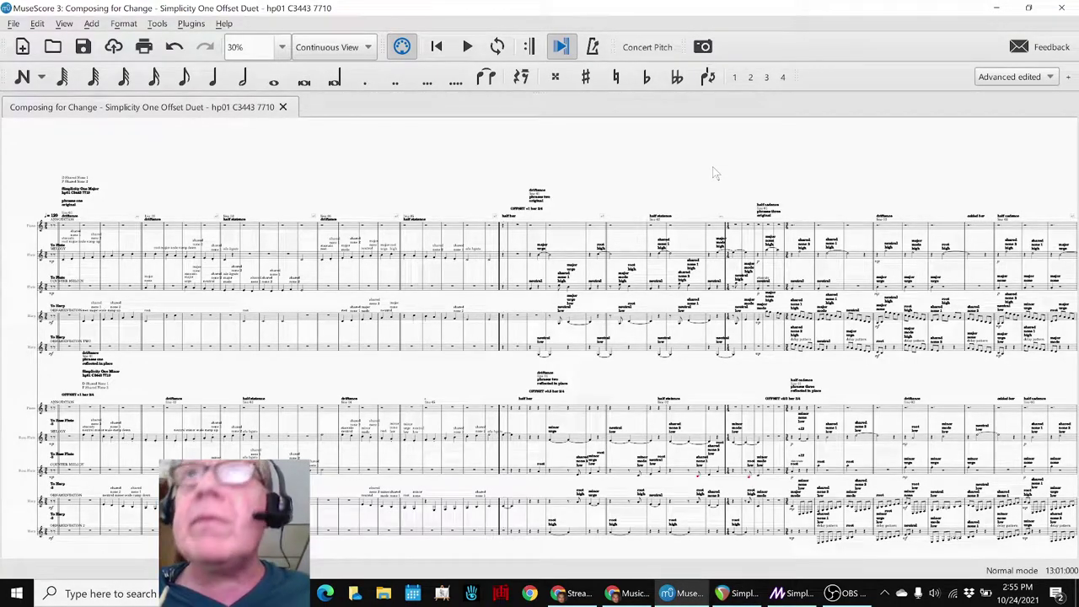
scroll(713, 172, right, 5)
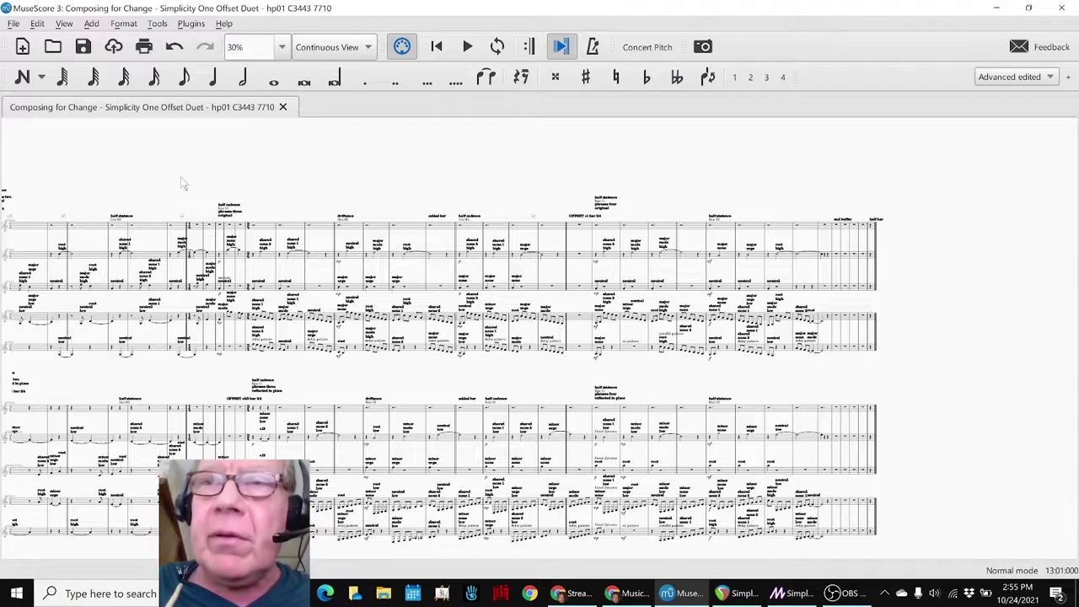
scroll(182, 182, left, 5)
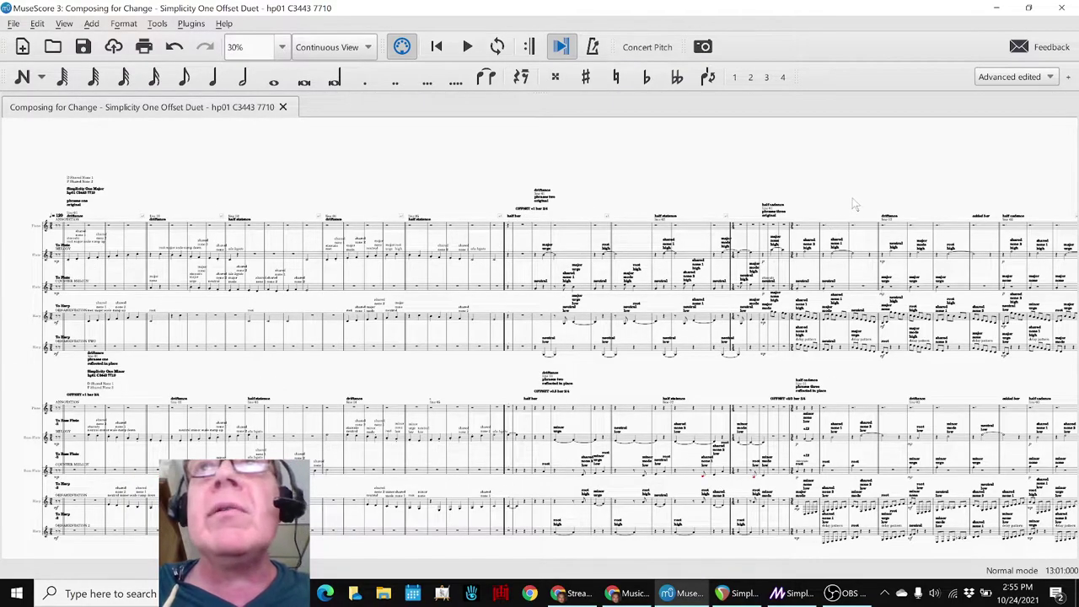
scroll(637, 147, right, 5)
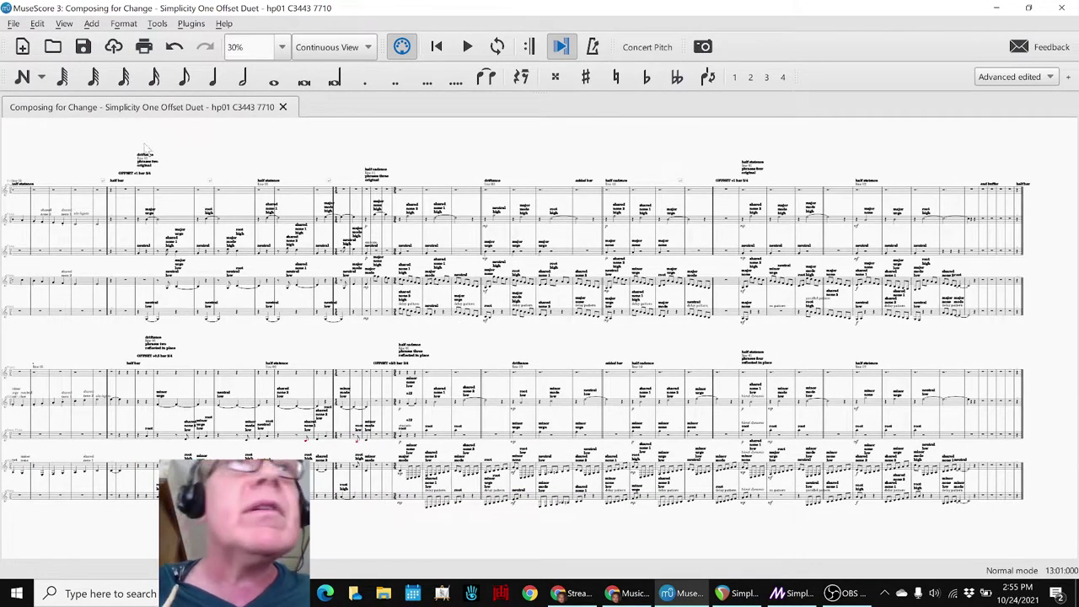
click(125, 223)
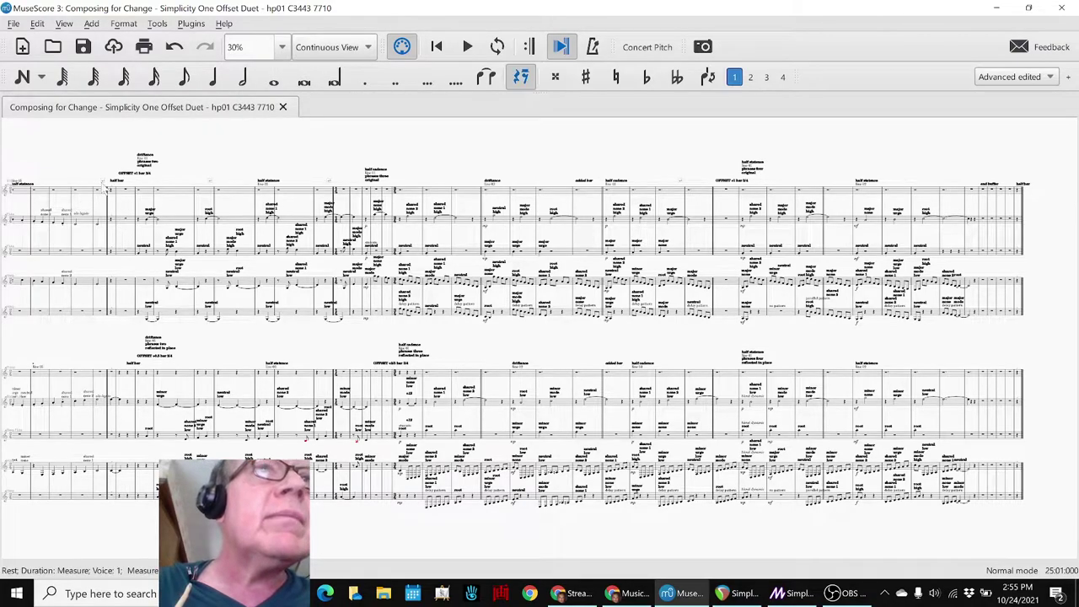
key(space)
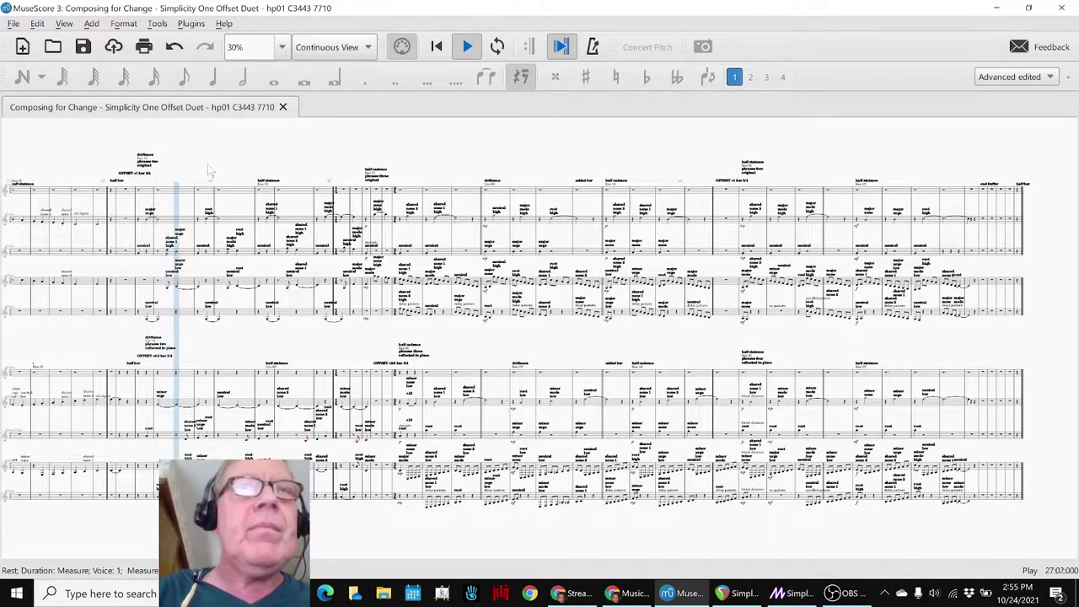
key(space)
click(344, 199)
key(space)
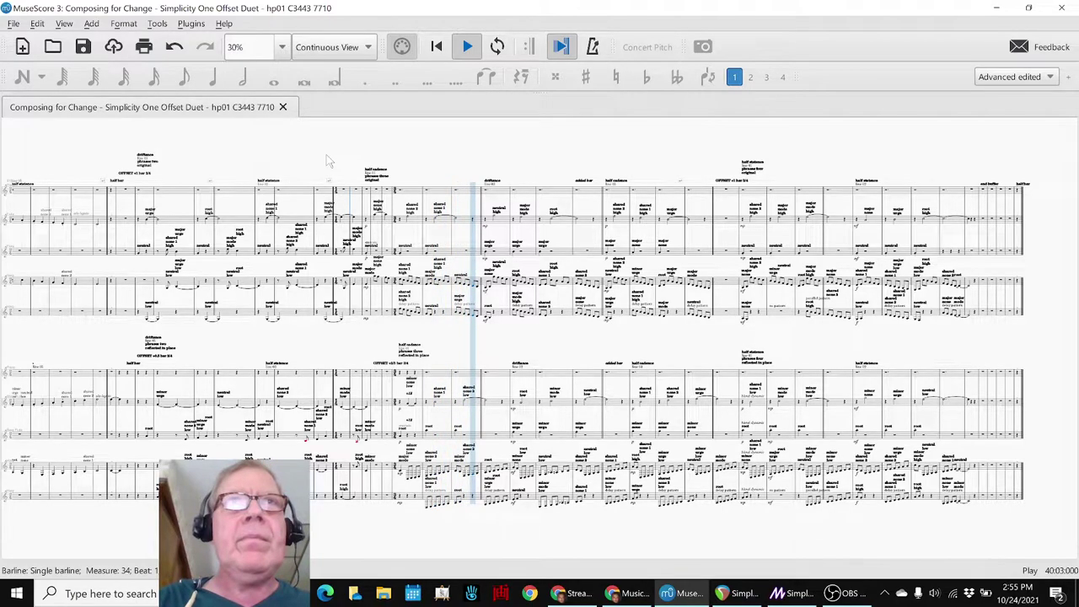
key(space)
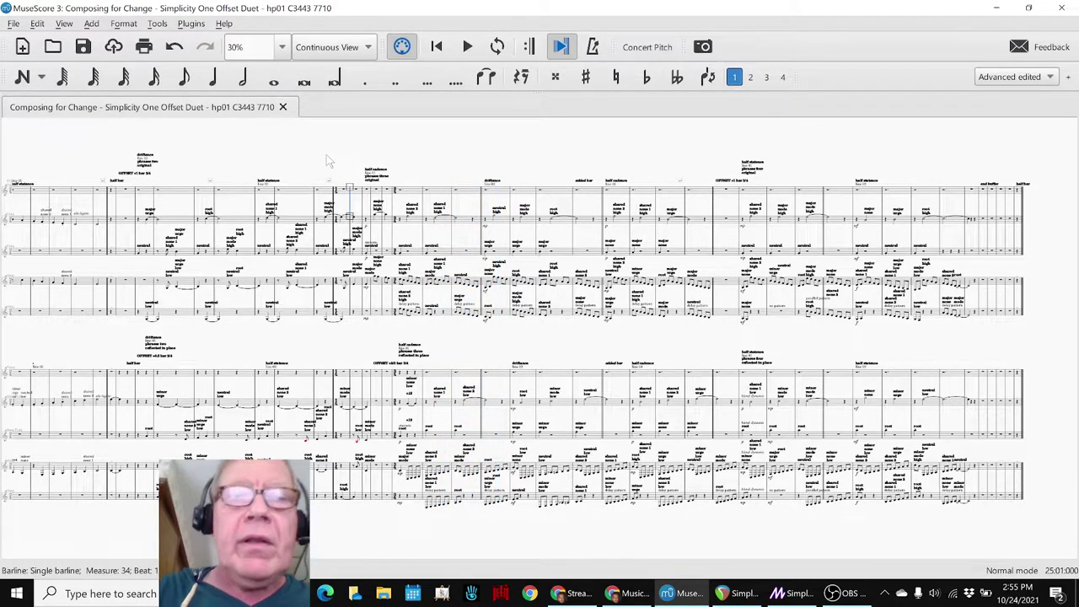
- Jump back to the start of the duet score and clear the selection
key(ctrl+Home)
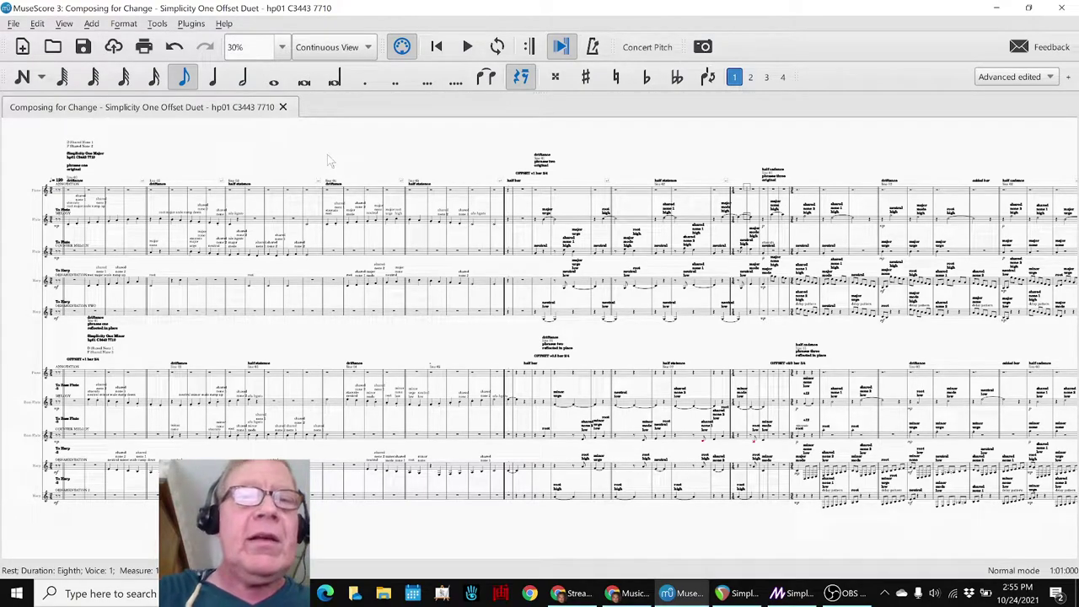
key(Escape)
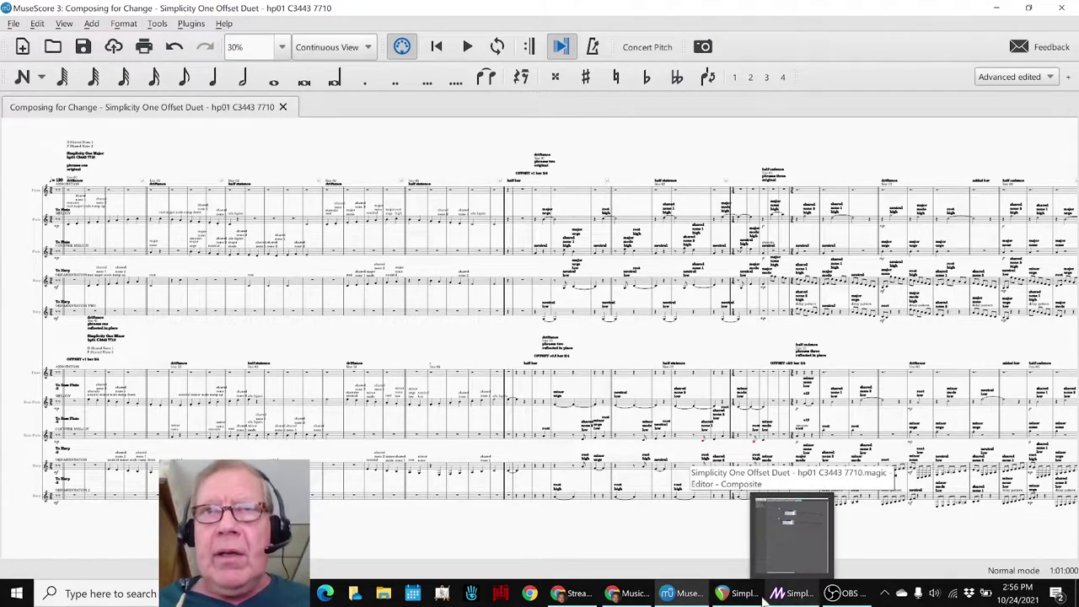
mouse_move(624, 597)
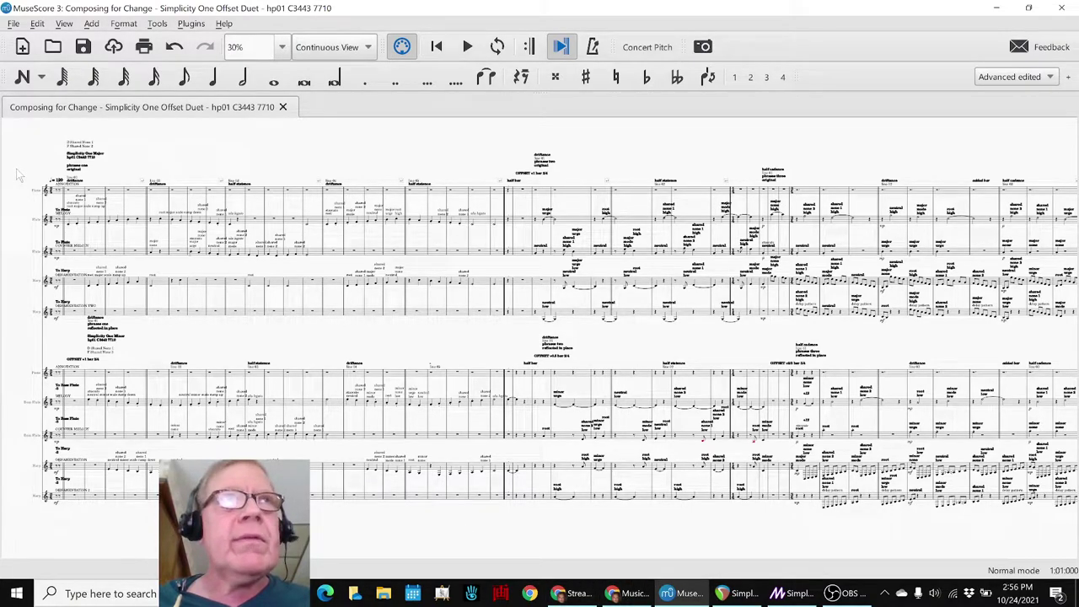
key(ctrl+Home)
key(Escape)
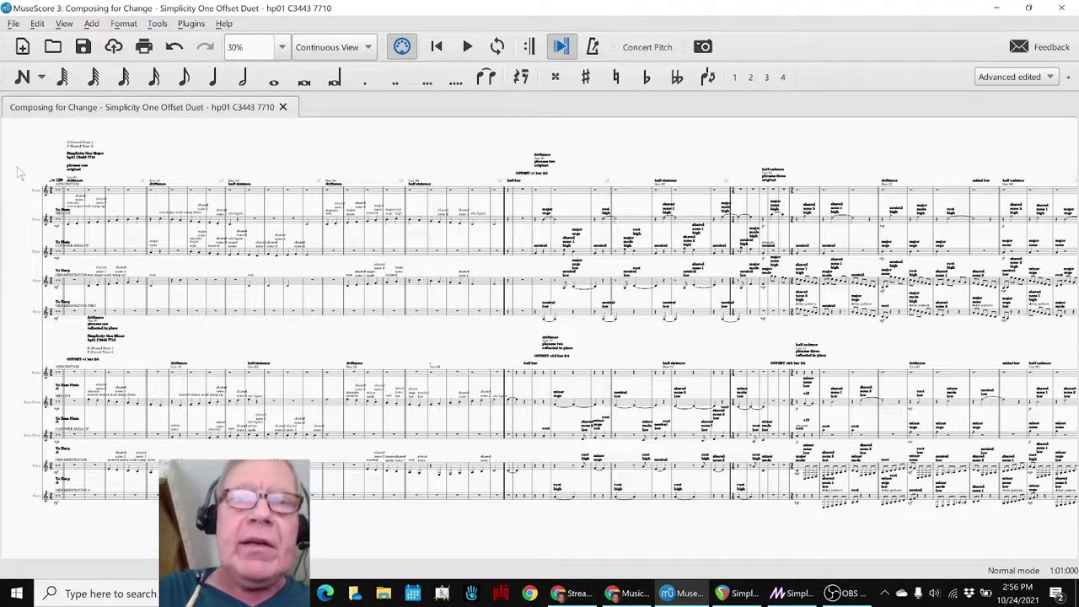
- Check the Mixer, then reselect the opening rest in measure 1 and deselect it
key(F10)
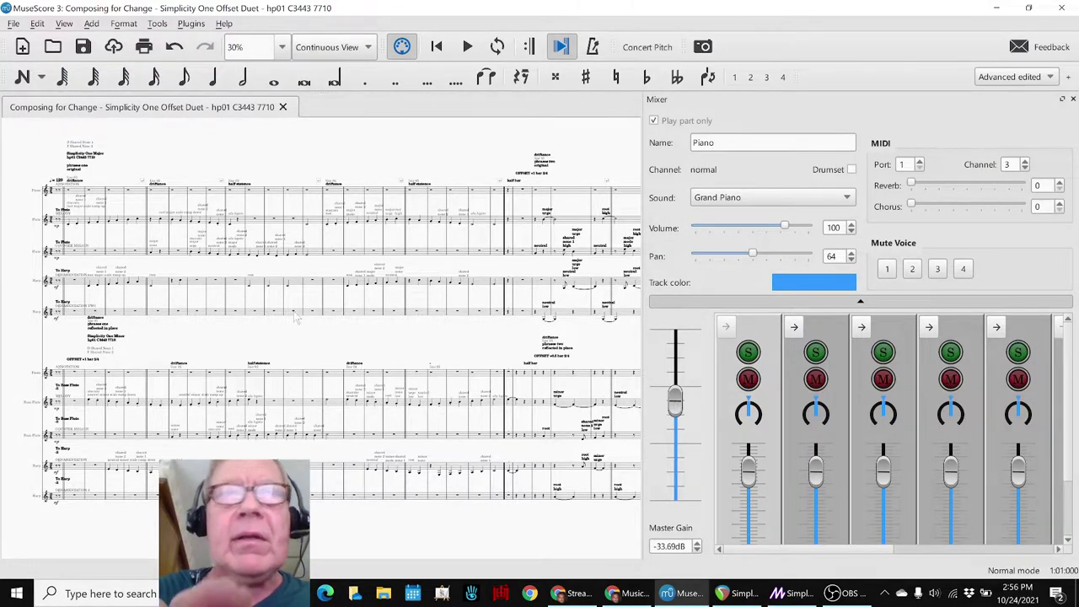
key(F10)
key(ctrl+Home)
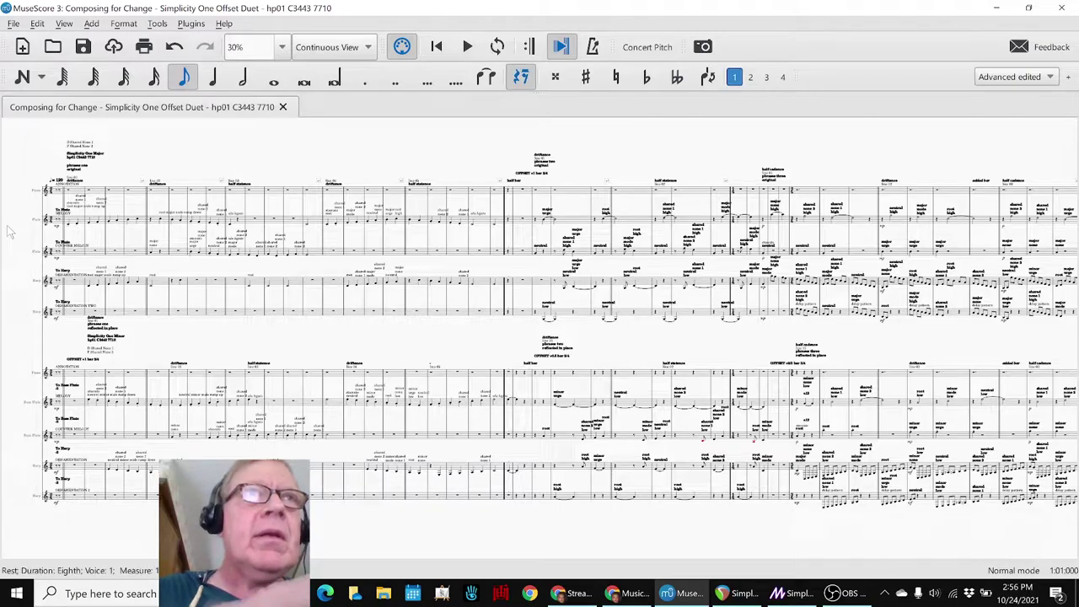
key(Escape)
- Play the Simplicity One Offset Duet from measure 1 through to its final bars
key(space)
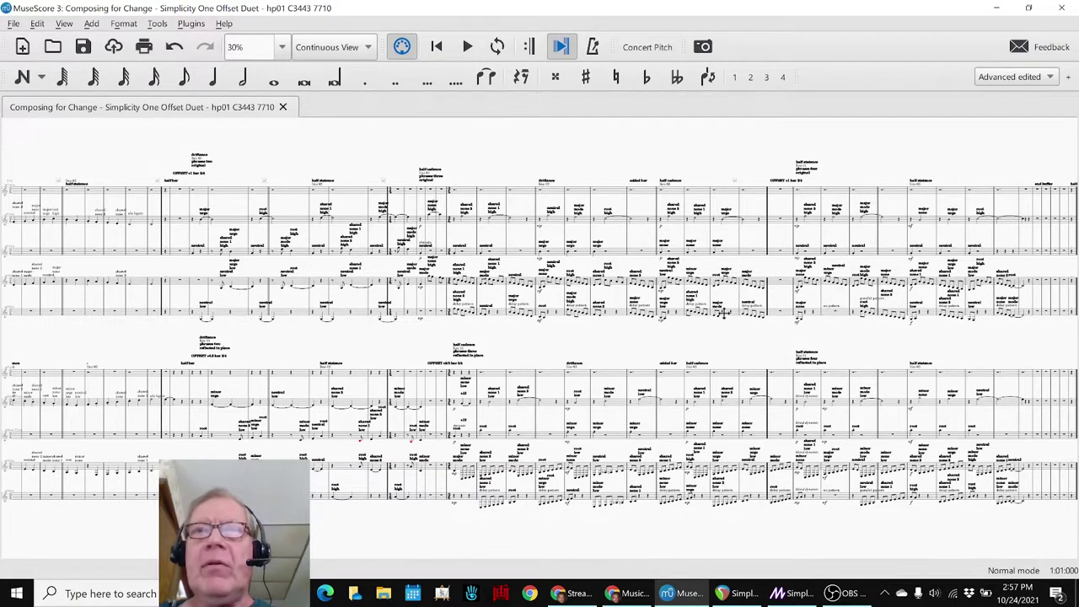
- Pan to the score's final measures, select and deselect measure 50, then switch to REAPER
drag(723, 312, 561, 246)
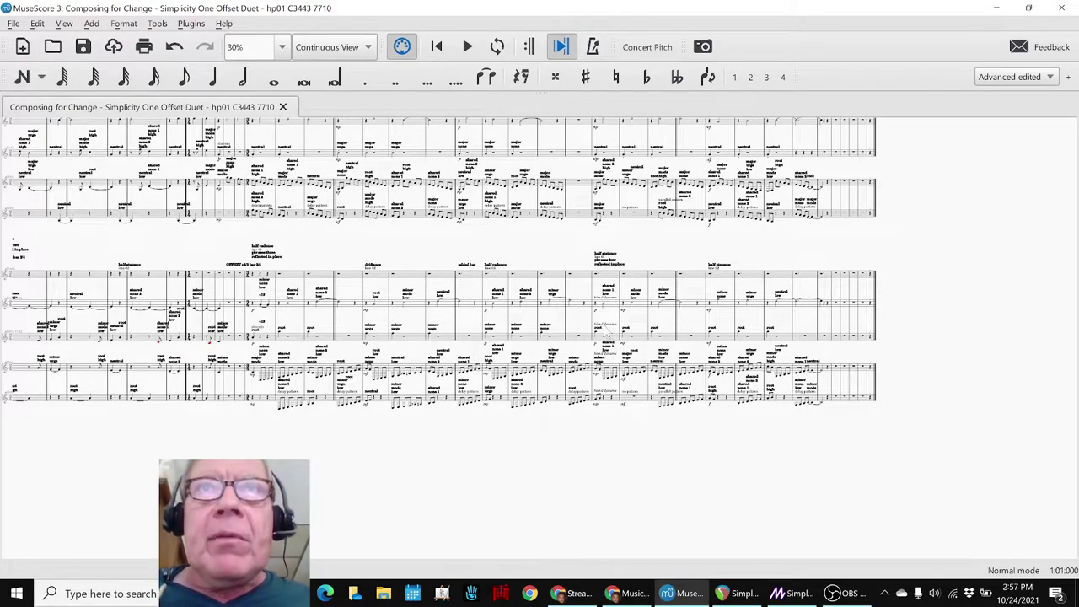
click(614, 305)
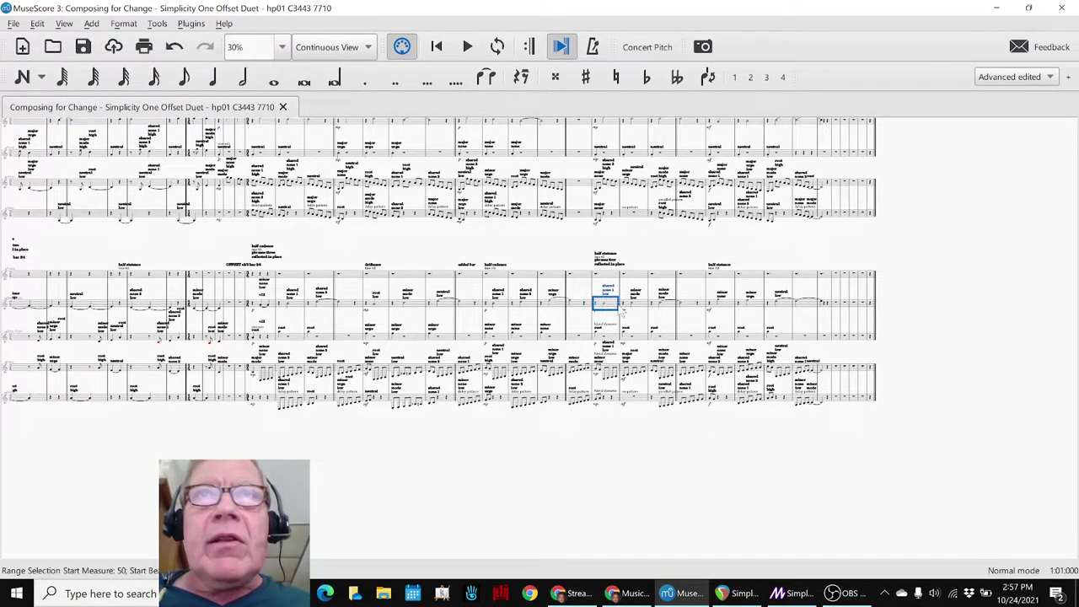
key(Escape)
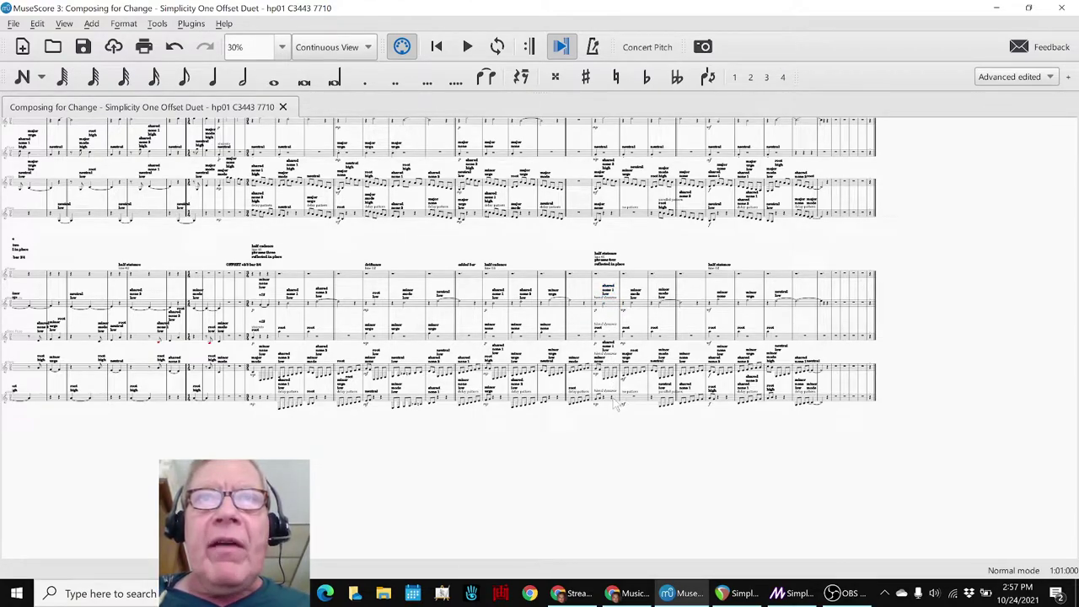
click(745, 592)
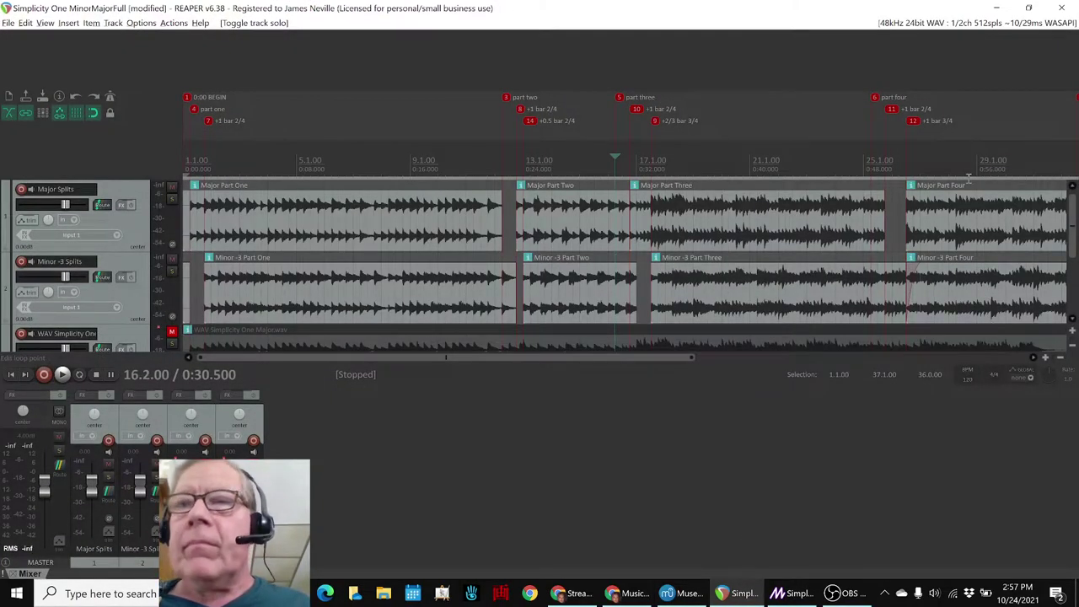
key(End)
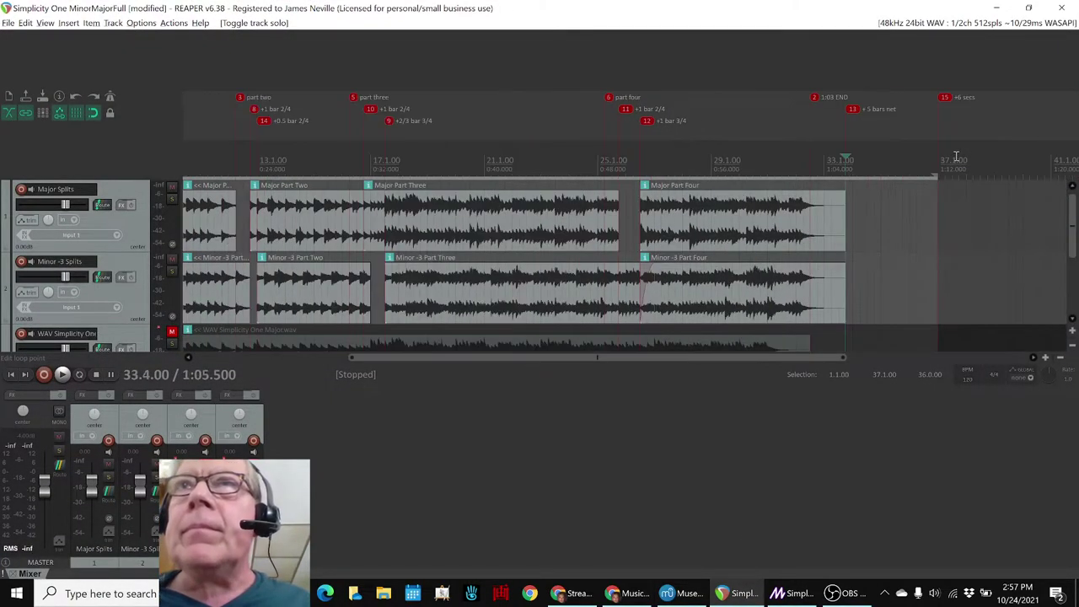
double_click(649, 262)
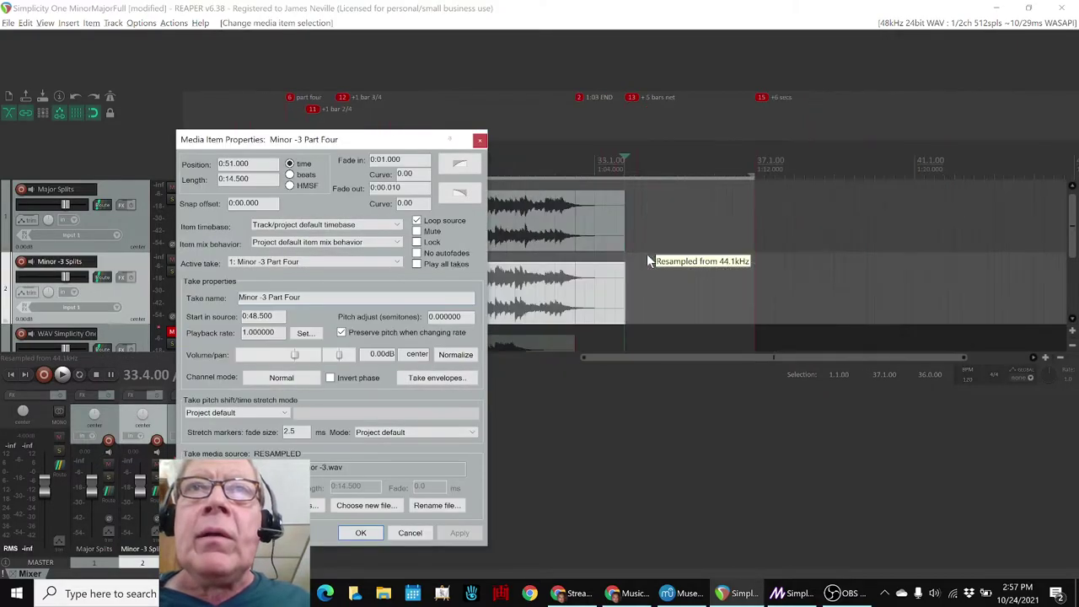
click(479, 139)
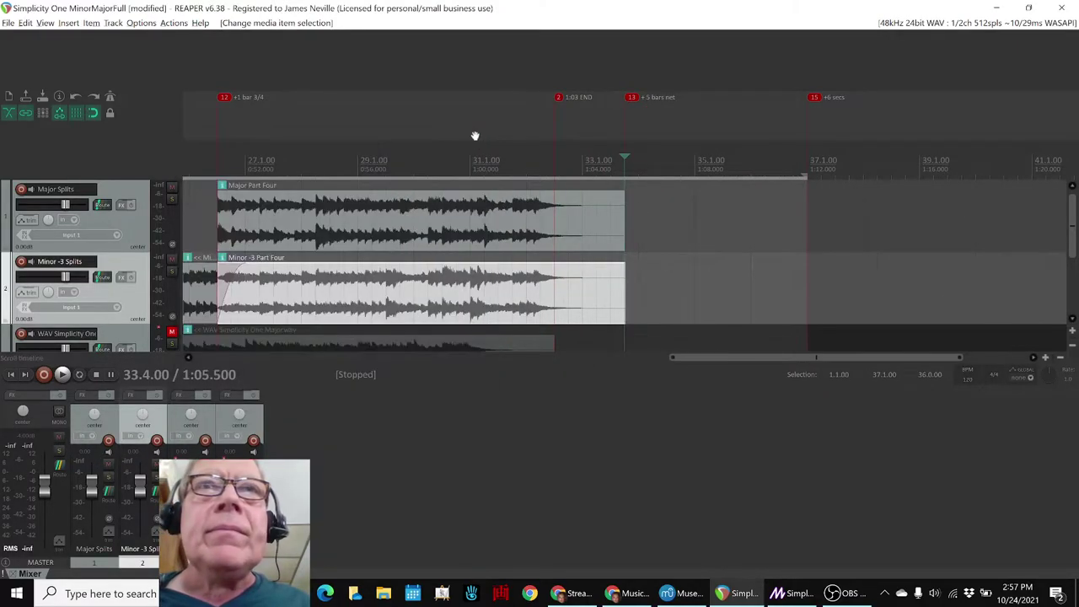
click(226, 99)
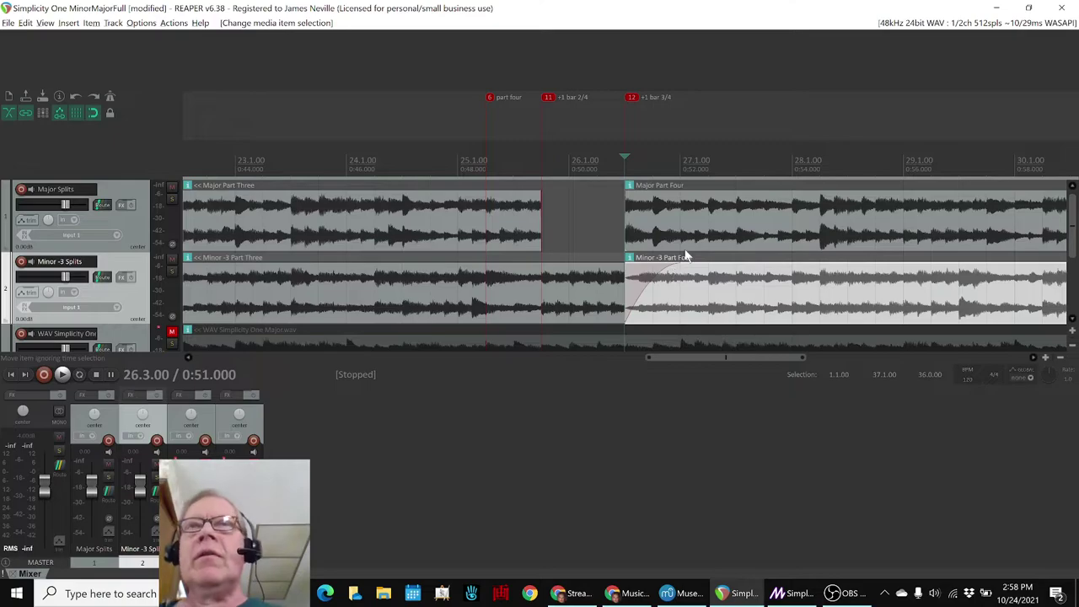
click(996, 8)
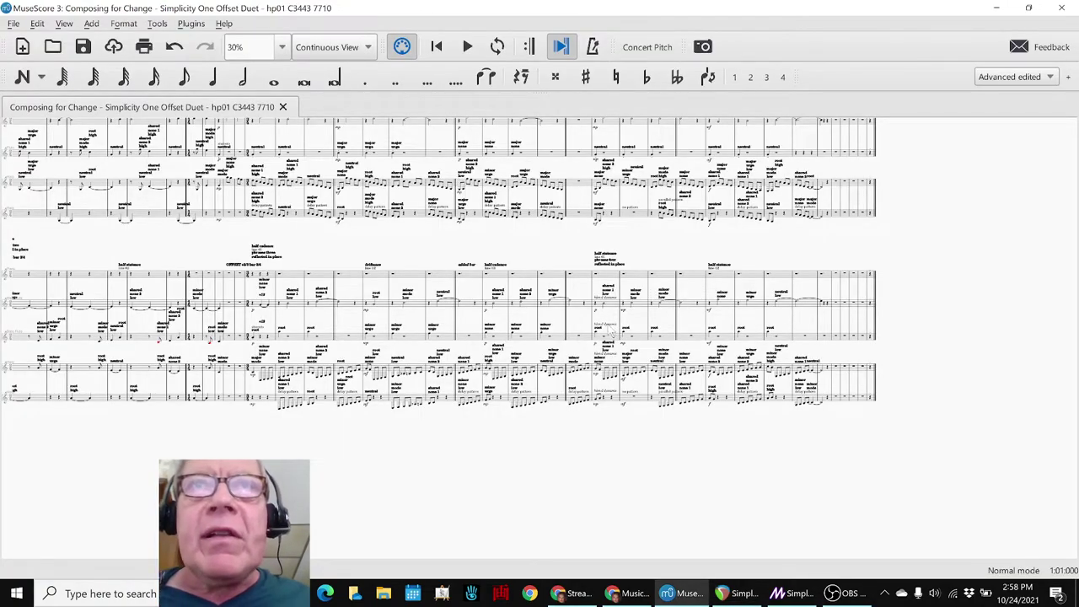
- Select the blend staff text, then bring up the Stream Log spreadsheet
click(608, 329)
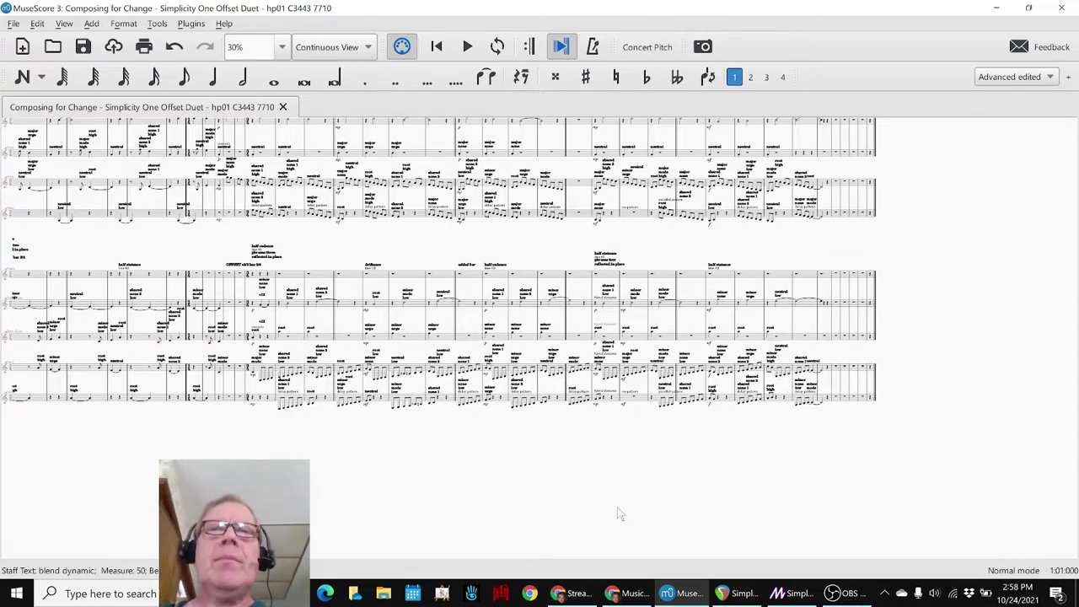
click(621, 594)
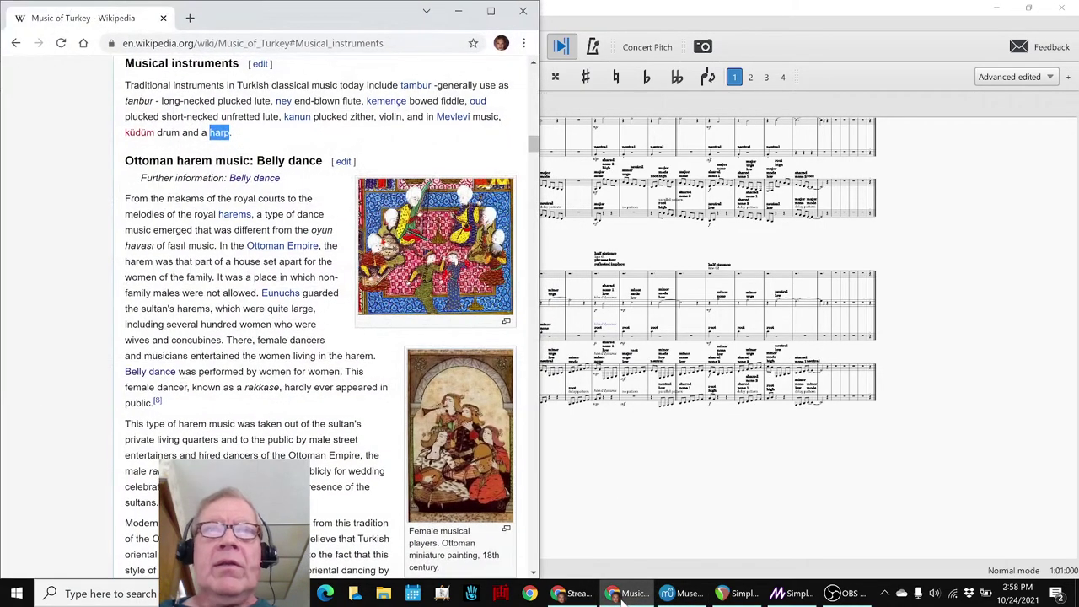
click(621, 594)
click(589, 595)
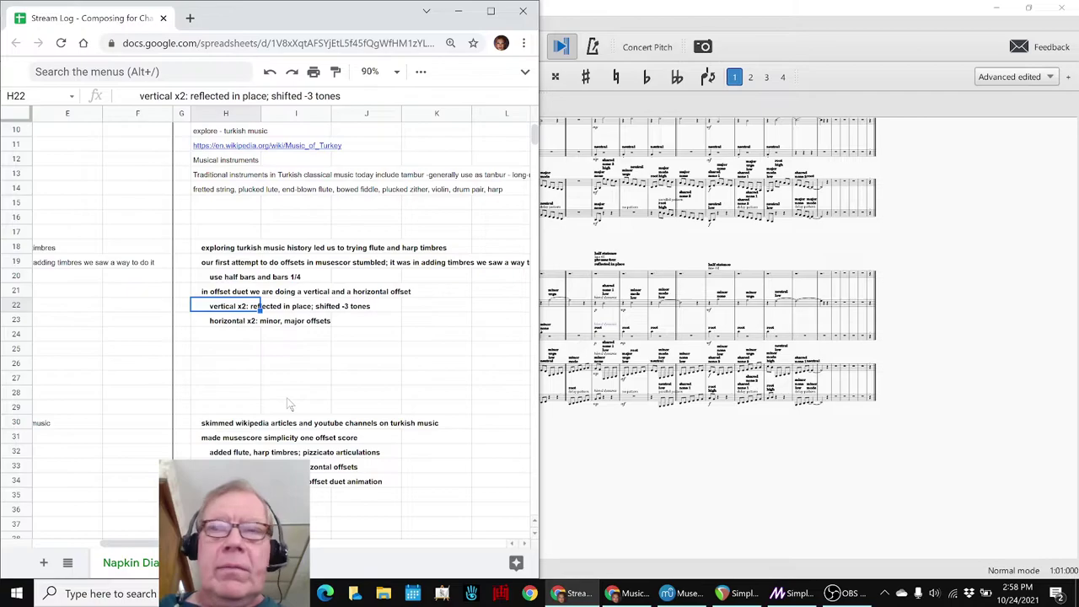
- Go through the Ideas Next Time entries (revisit turkish style / ditty, tbd) and Acknowledgements
key(Home)
scroll(188, 443, down, 3)
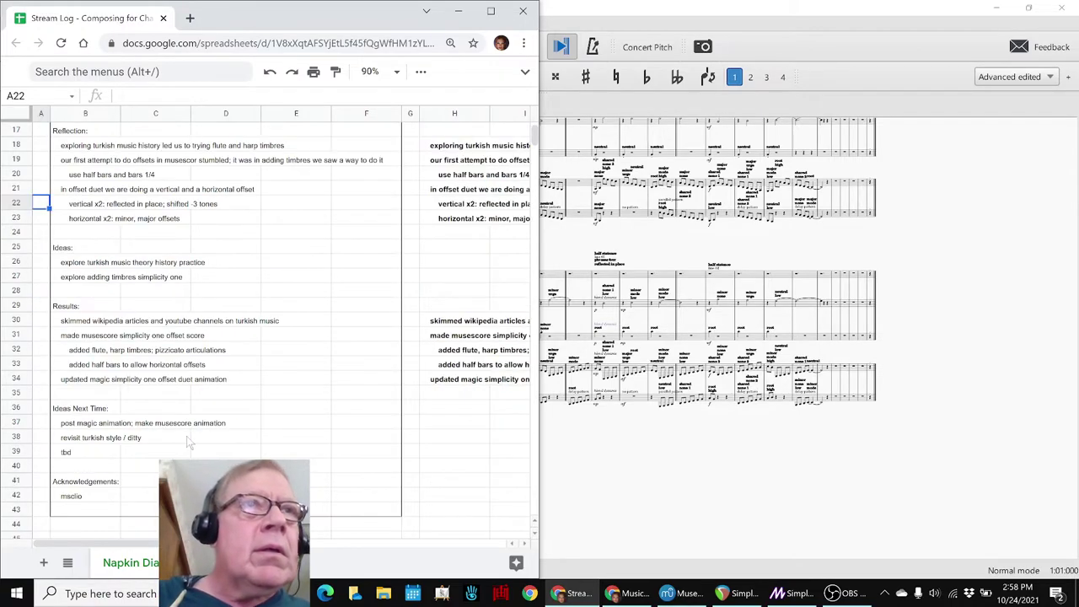
click(118, 425)
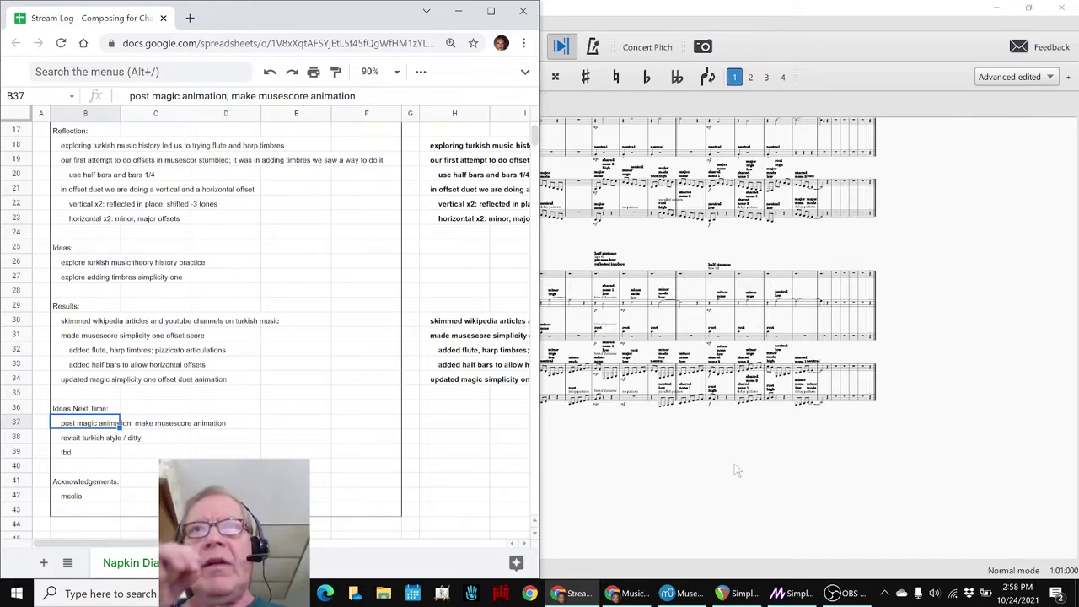
click(66, 443)
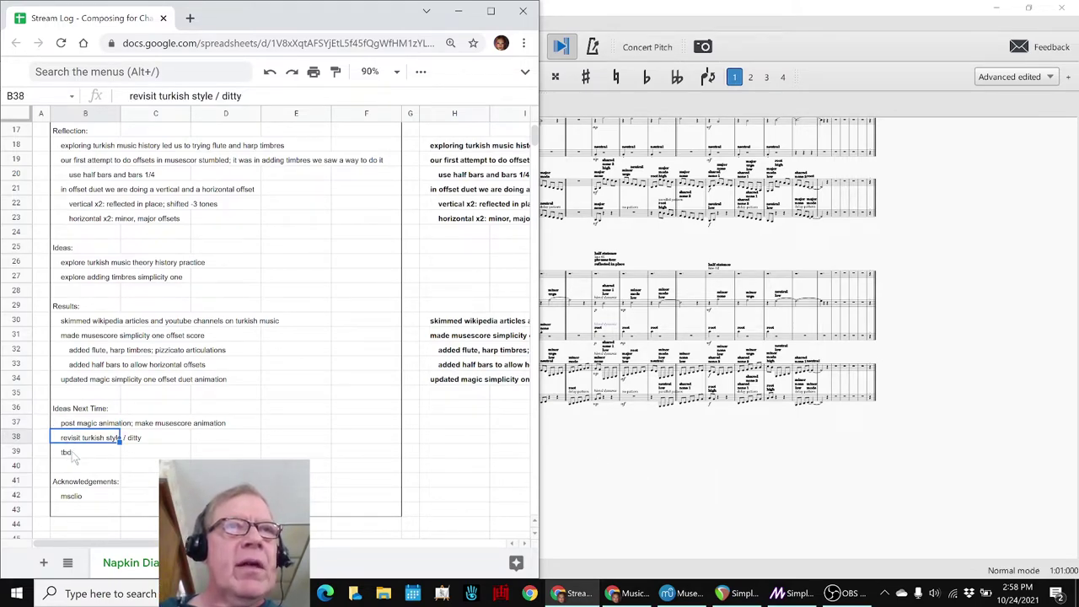
click(71, 450)
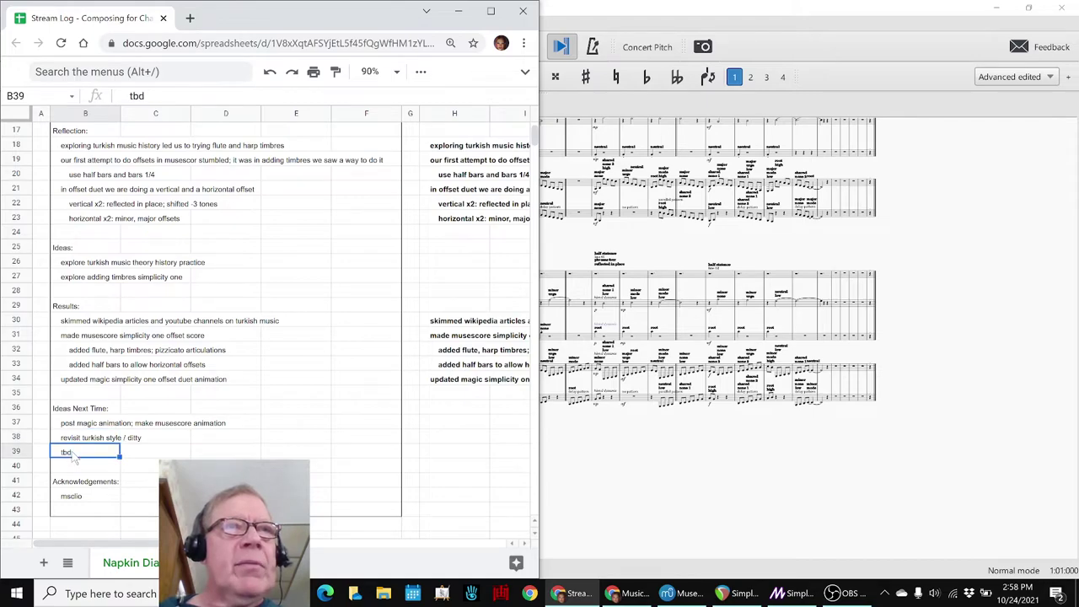
click(79, 496)
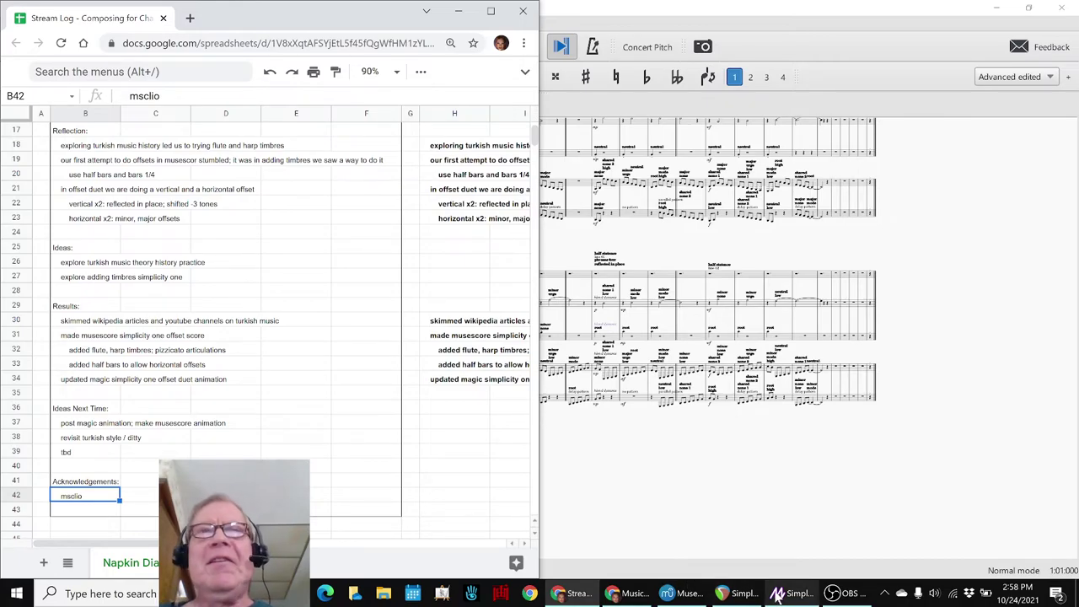
- Bring OBS Studio forward and choose Stop Streaming
click(843, 593)
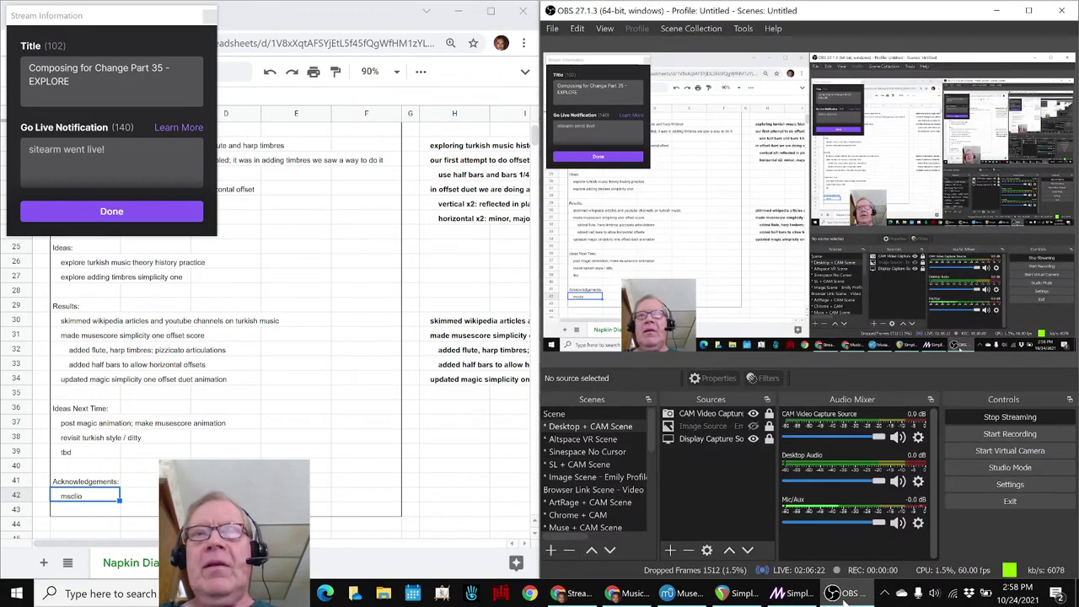
click(975, 416)
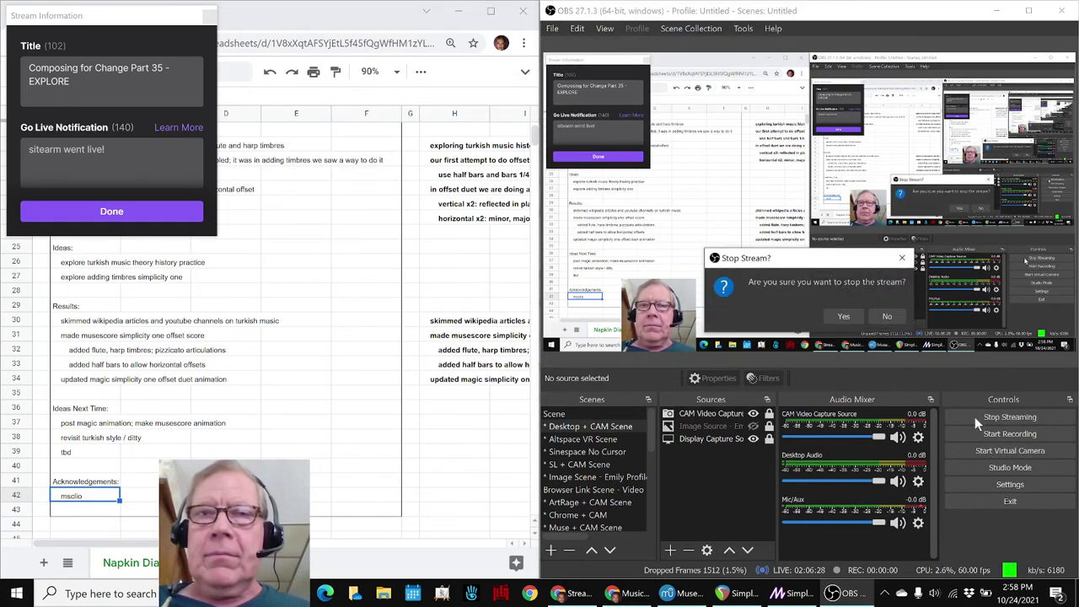